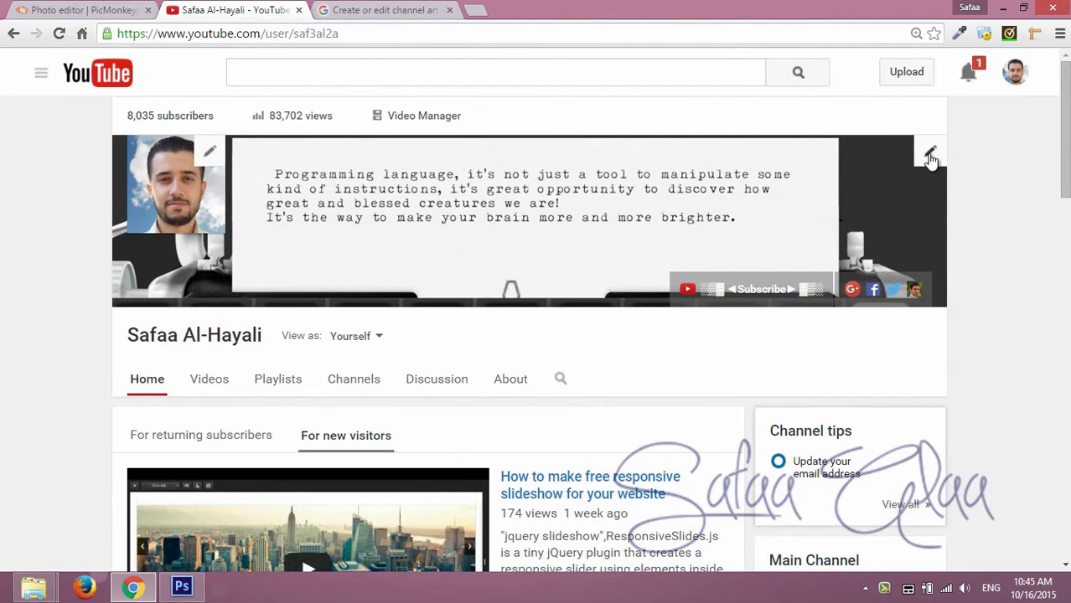
Step: Open YouTube's Channel art upload dialog from the banner's edit pencil
click(930, 154)
click(930, 212)
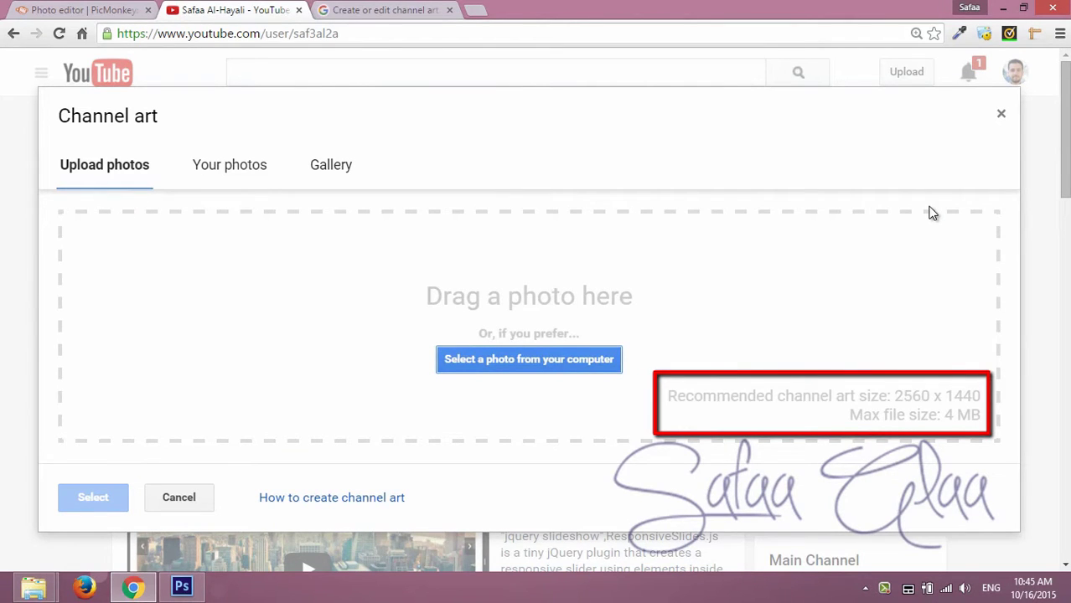
Step: Check the 2560 x 1440 image size guideline on the channel art help page
click(364, 13)
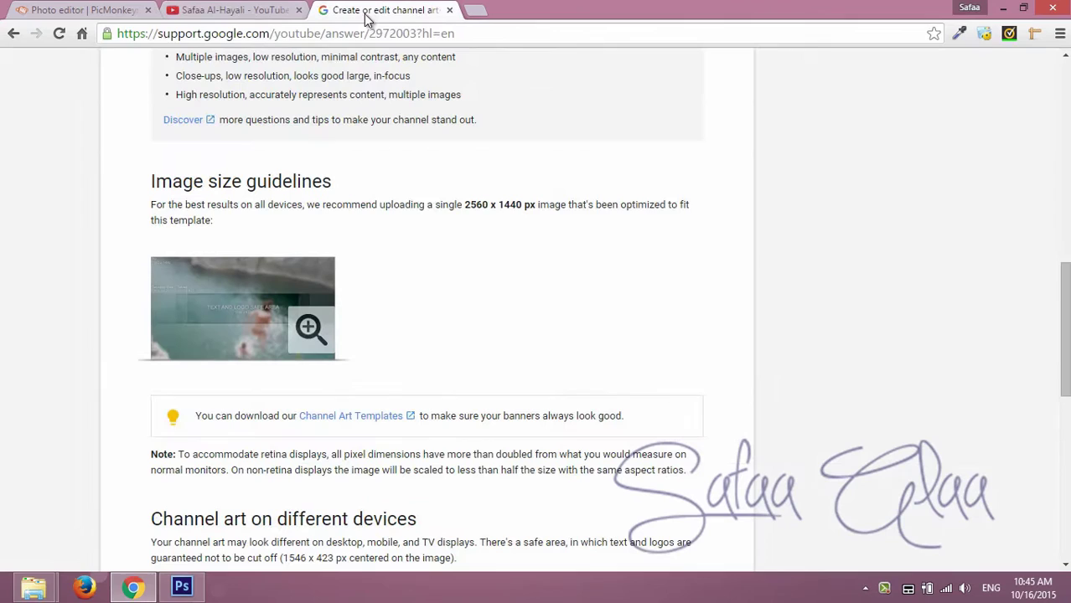
click(386, 31)
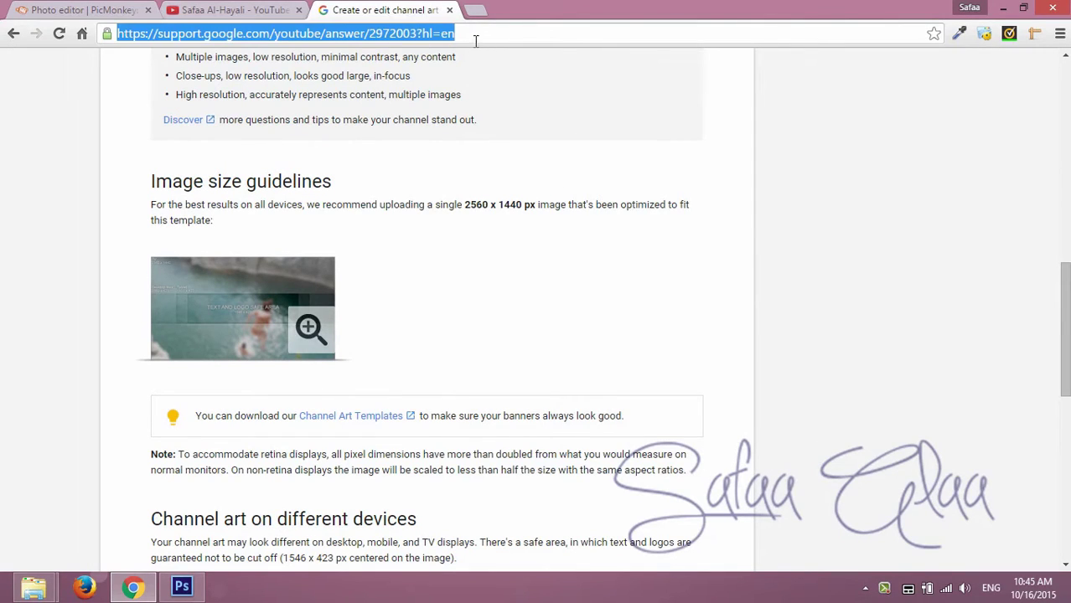
click(786, 182)
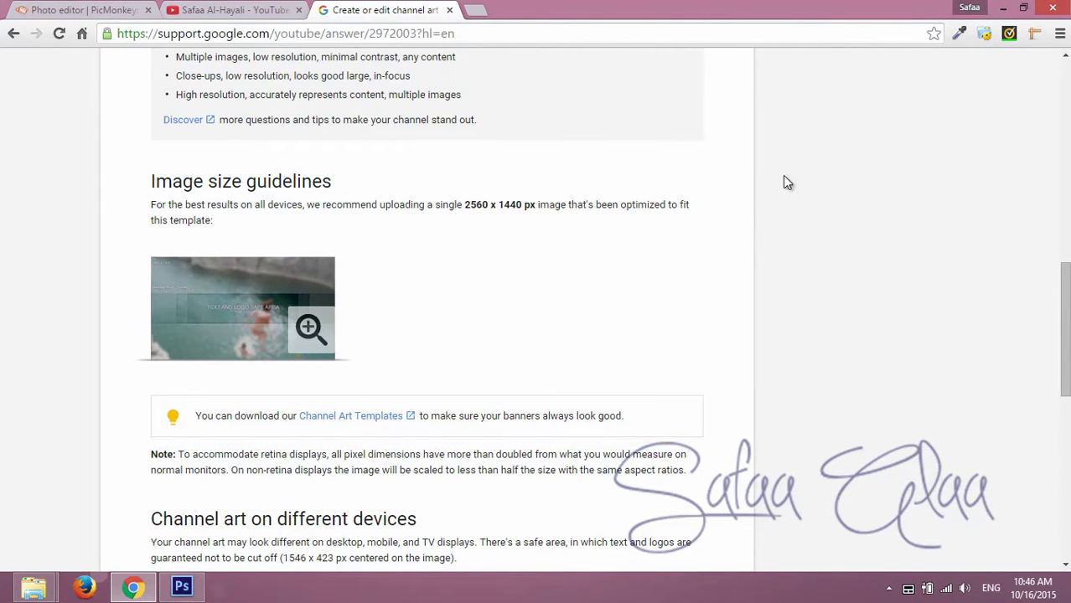
click(184, 588)
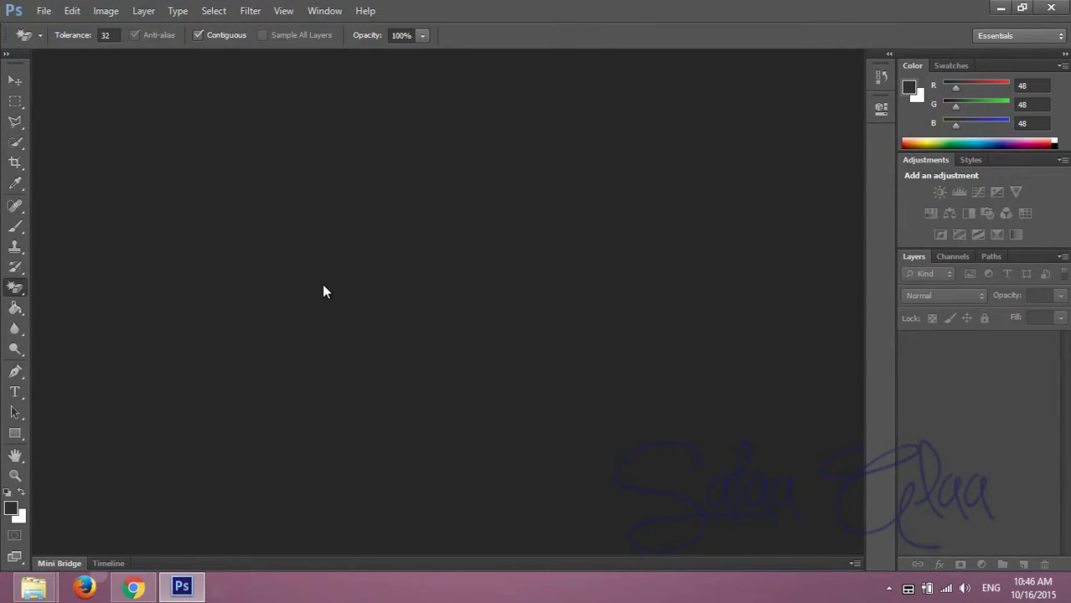
click(182, 587)
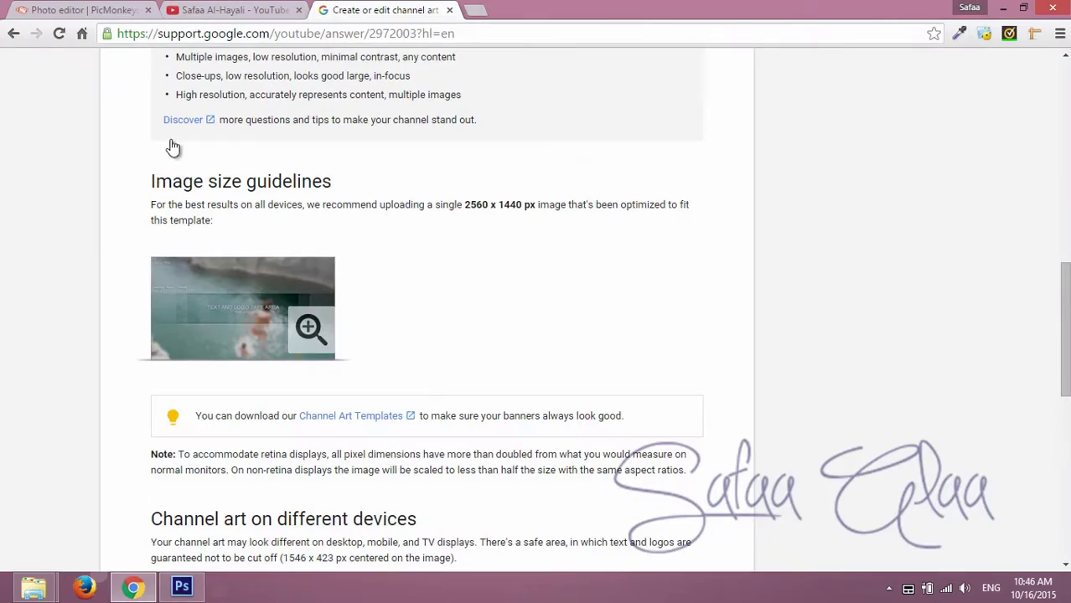
Step: Switch over to the PicMonkey photo editor page
click(106, 15)
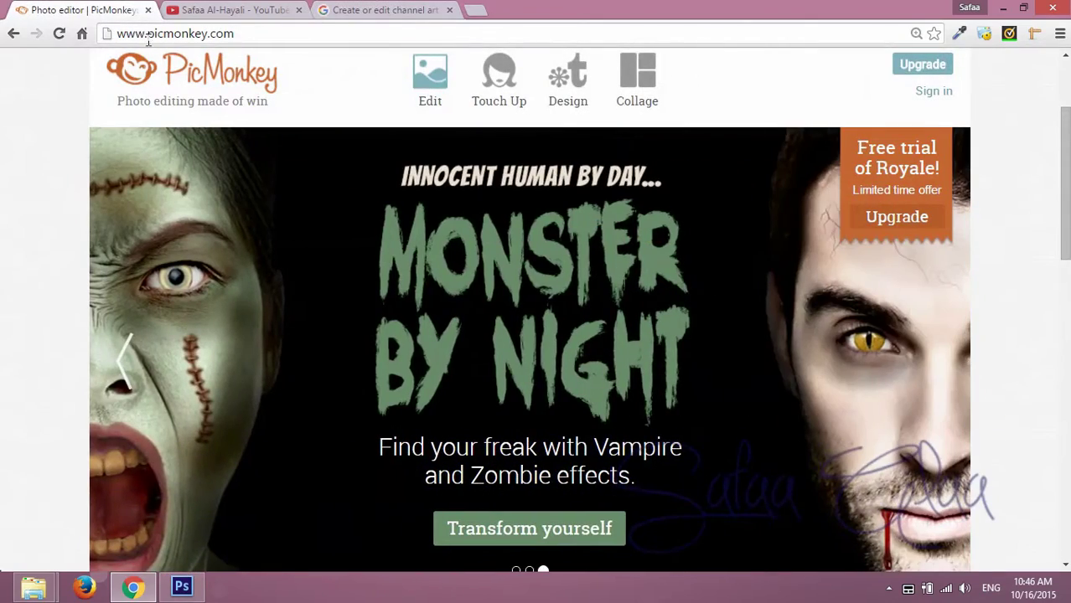
click(161, 32)
click(51, 91)
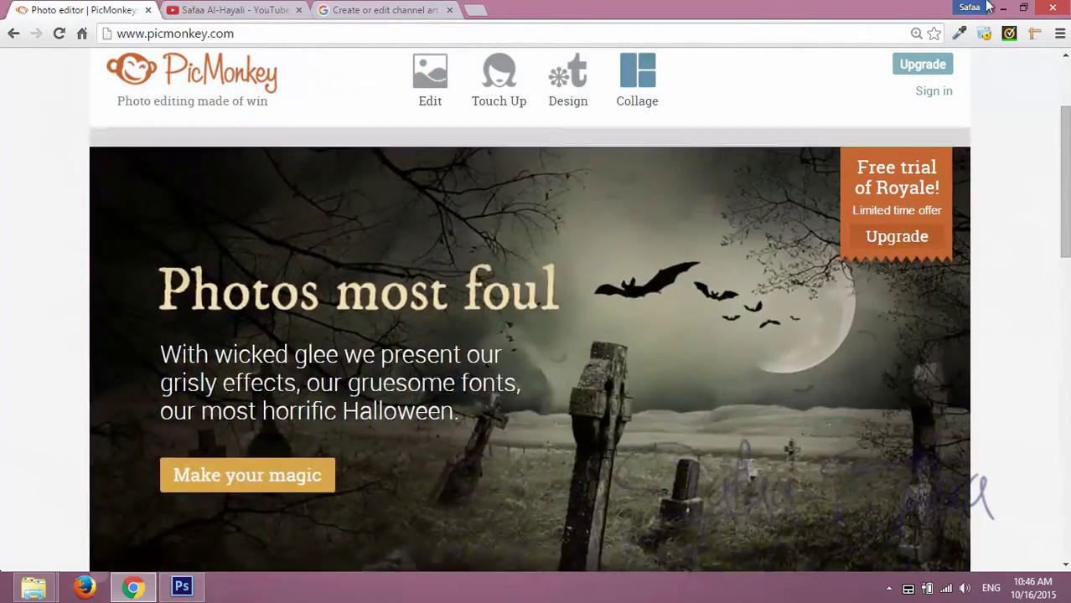
Step: Minimise the browser and preview space_sky_stars_79233_2560x1440.jpg in the project folder
click(1003, 7)
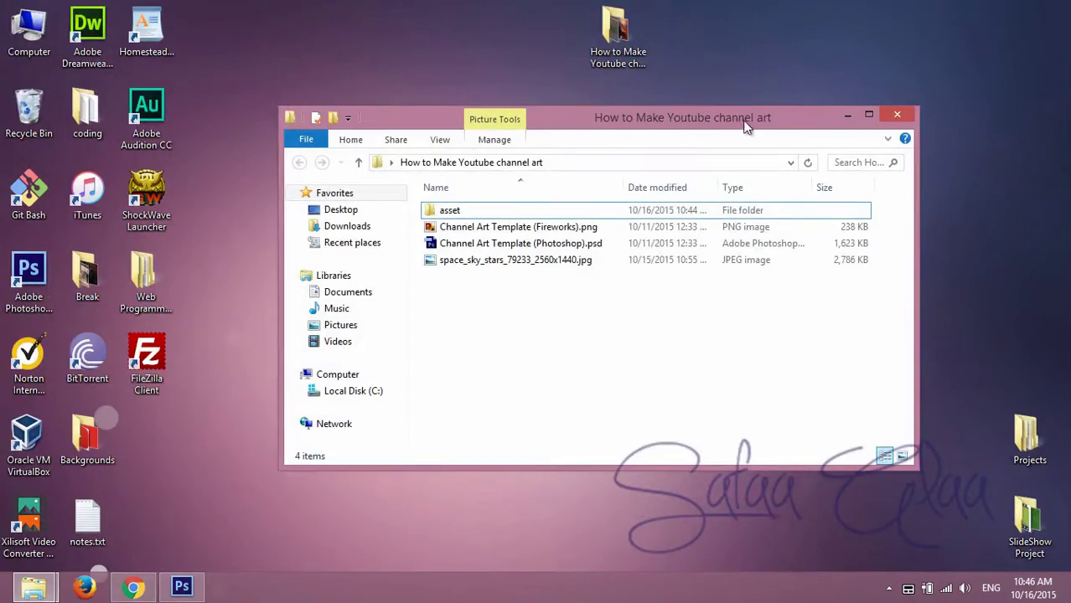
click(520, 227)
double_click(559, 261)
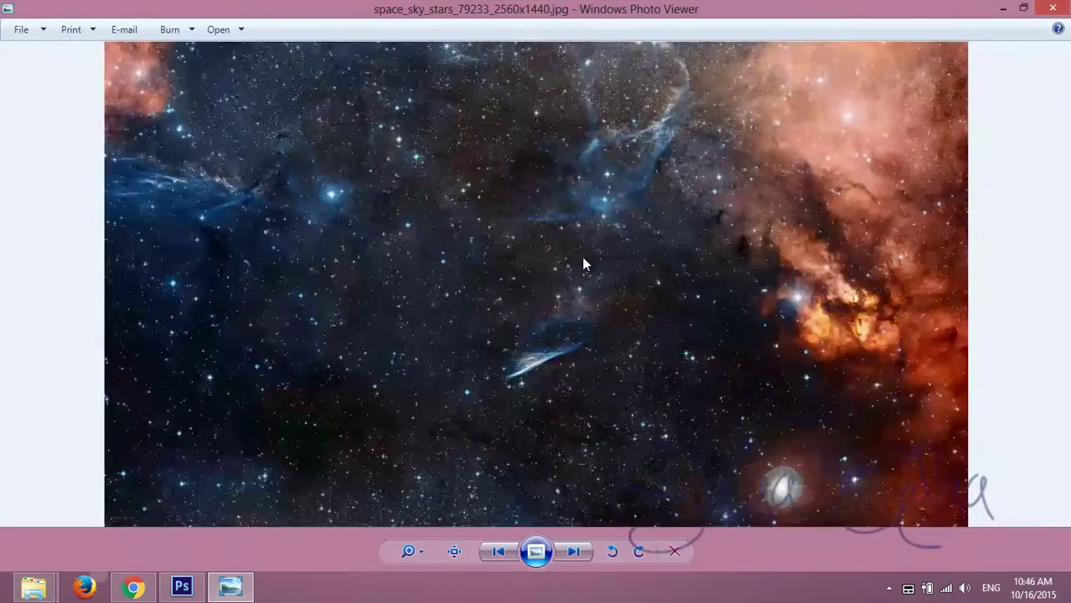
click(1052, 8)
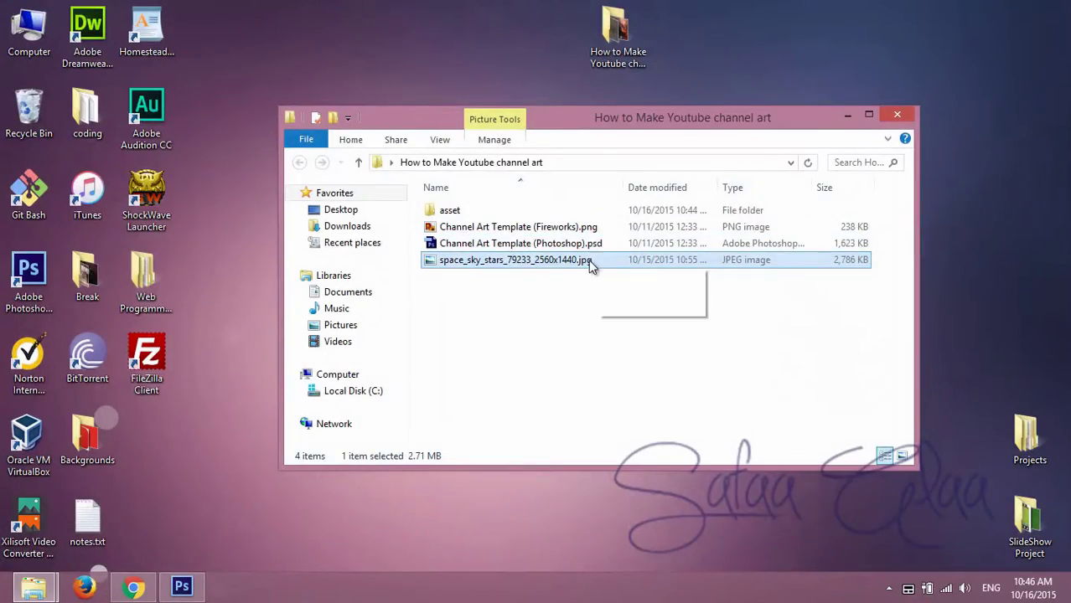
Step: Confirm in the image's Properties Details that it measures 2560 x 1440
right_click(589, 261)
click(669, 562)
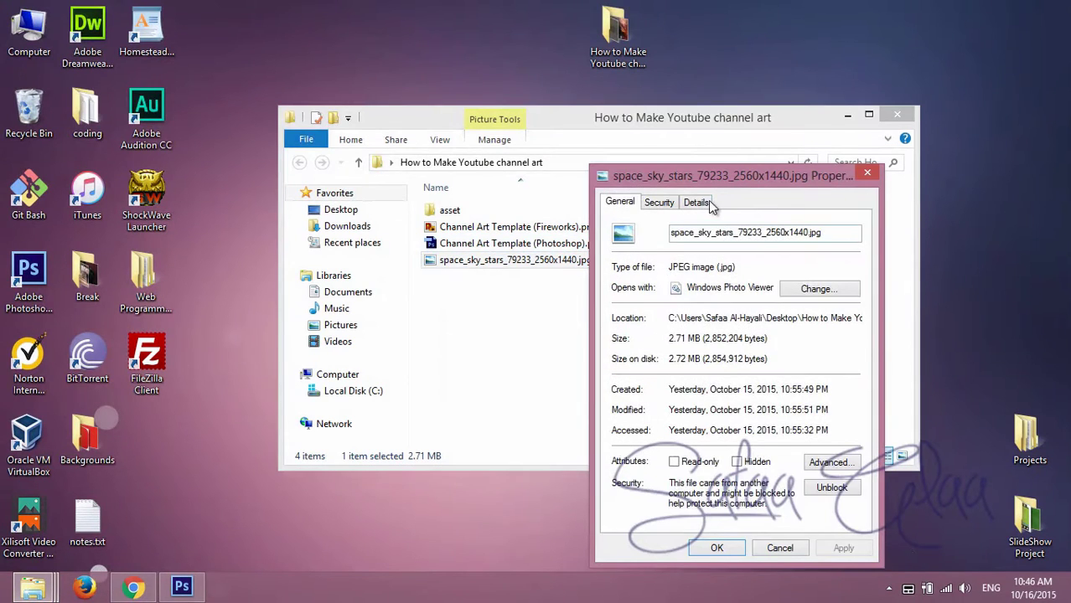
click(697, 203)
click(762, 458)
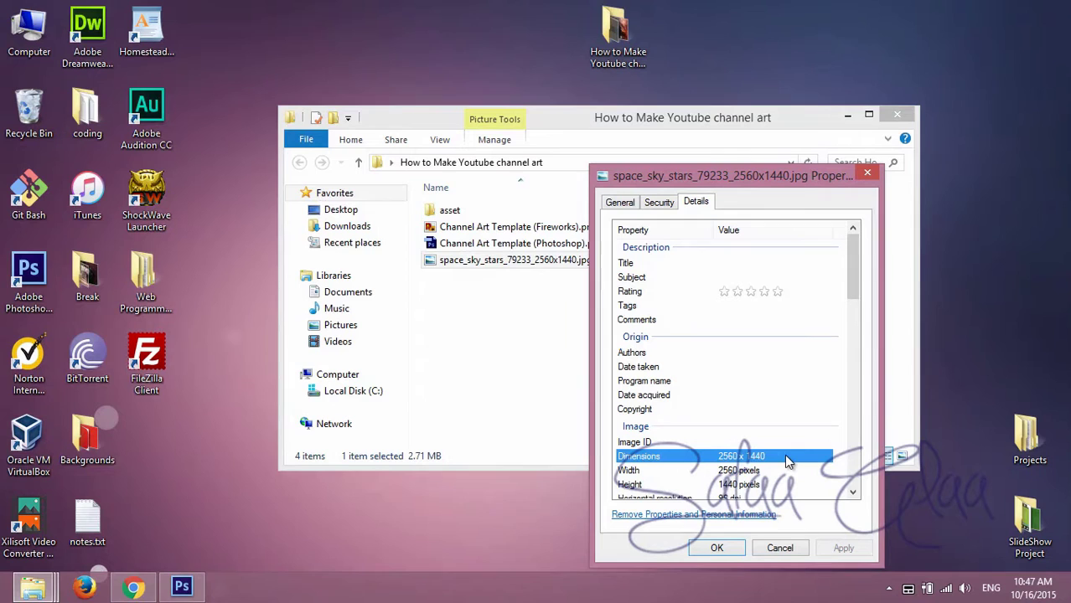
click(867, 174)
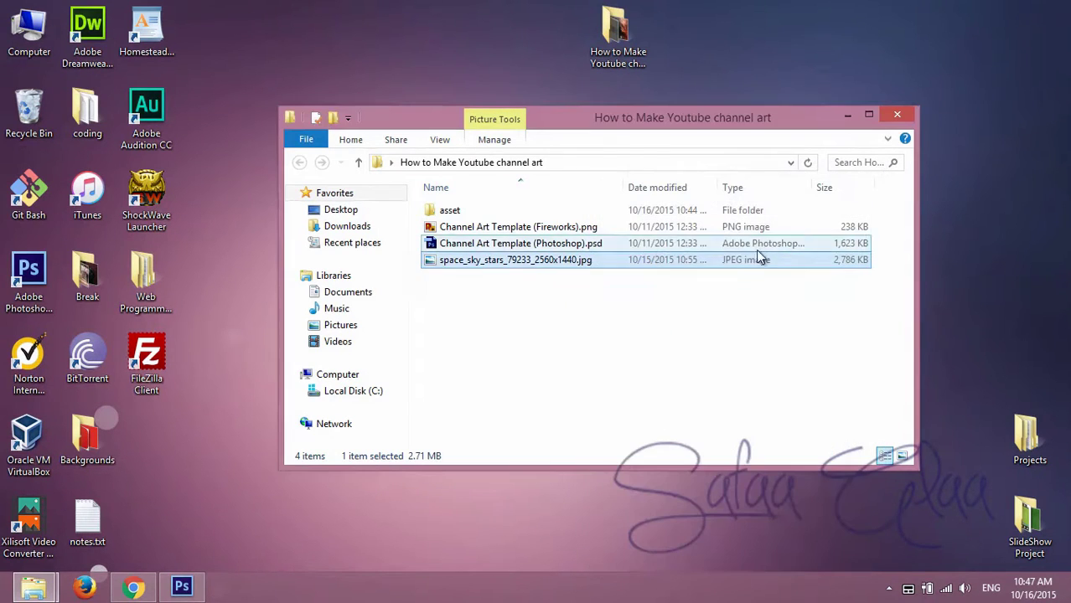
Step: Open the Photoshop template and draw two rectangles across the safe-area label
double_click(621, 243)
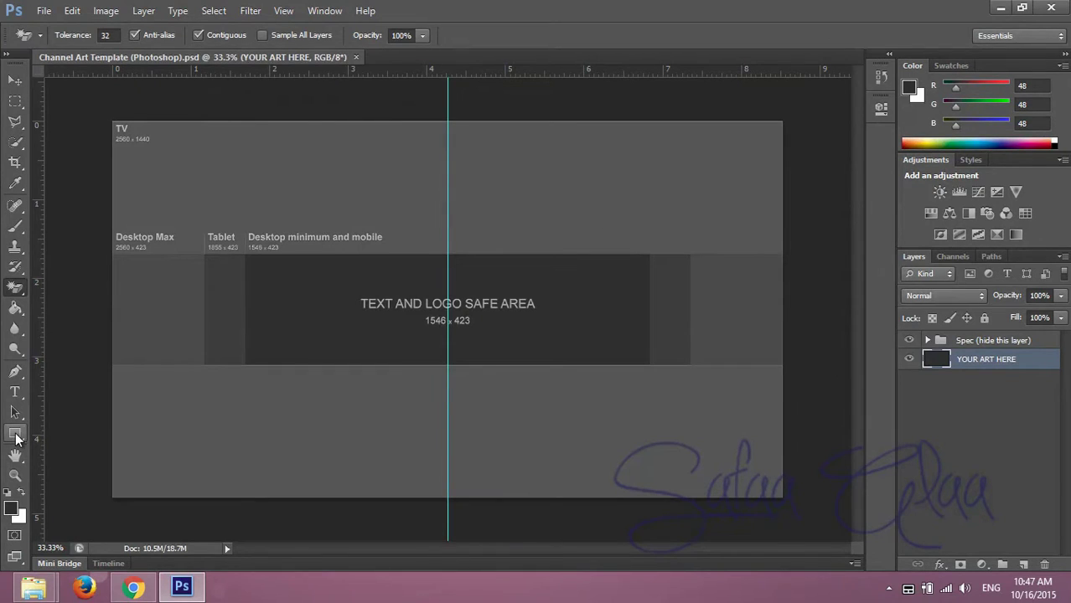
click(15, 435)
drag(318, 285, 457, 327)
drag(989, 365, 1024, 565)
drag(442, 312, 571, 312)
Step: Add the creator's first name as white 28 pt Century Gothic text in the safe area
click(18, 395)
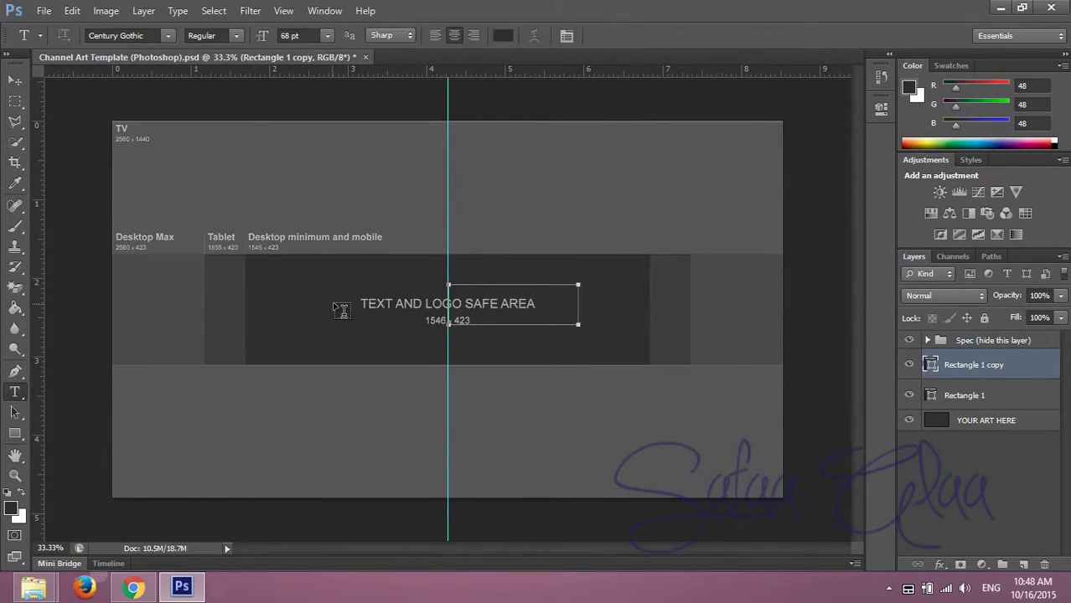
click(337, 300)
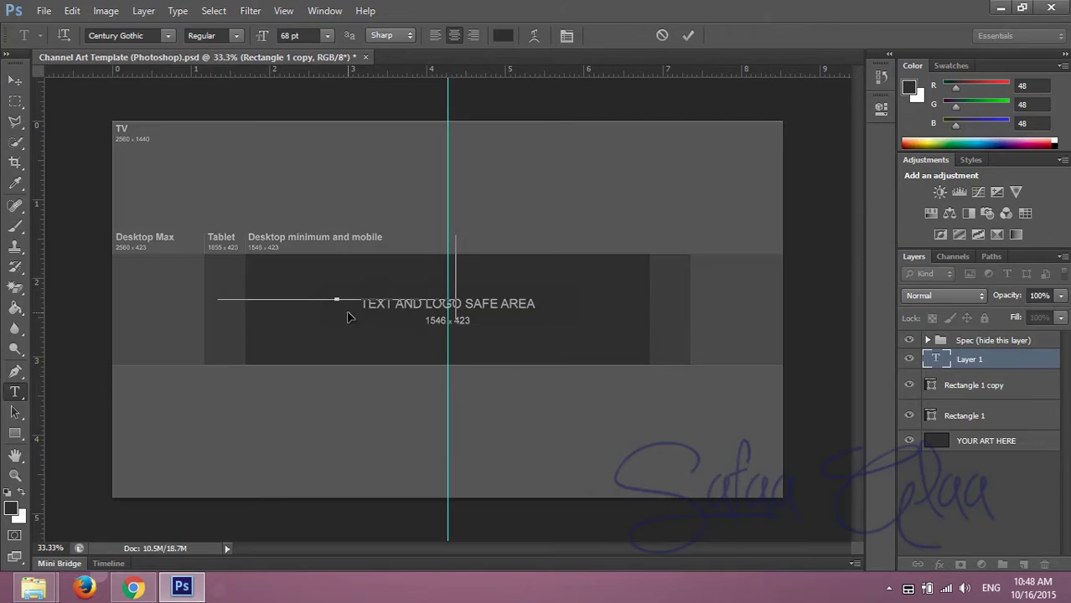
key(ctrl+a)
click(11, 509)
click(711, 288)
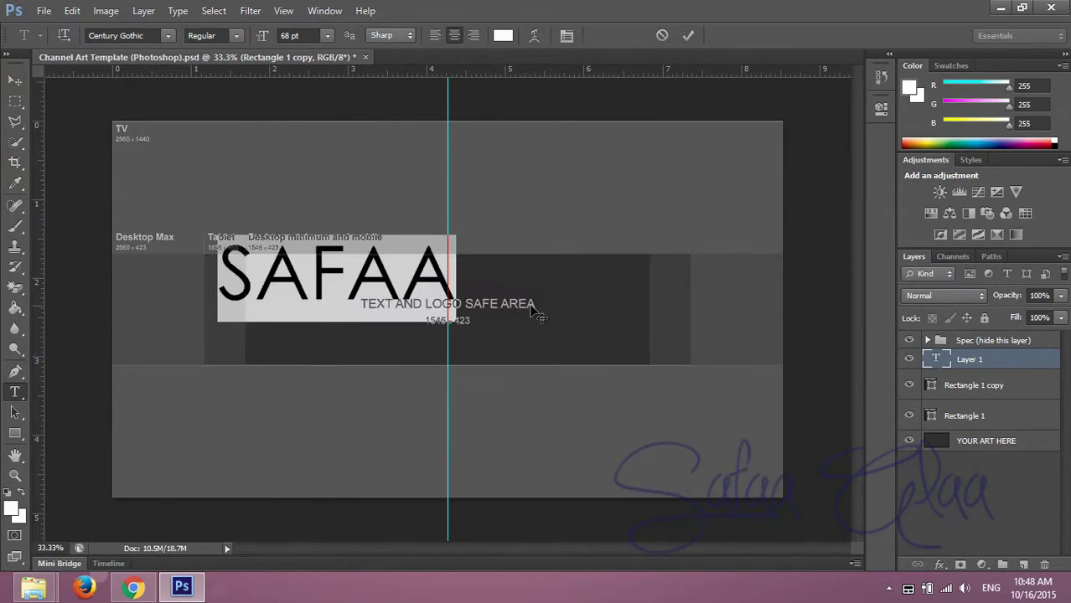
drag(270, 35, 233, 48)
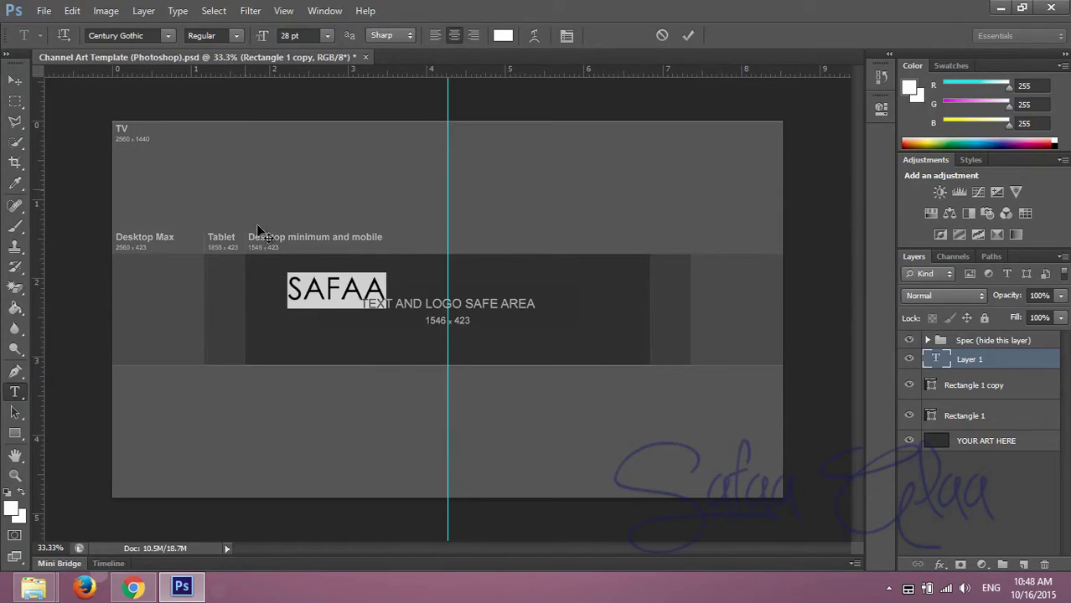
drag(335, 290, 391, 305)
key(ctrl+Return)
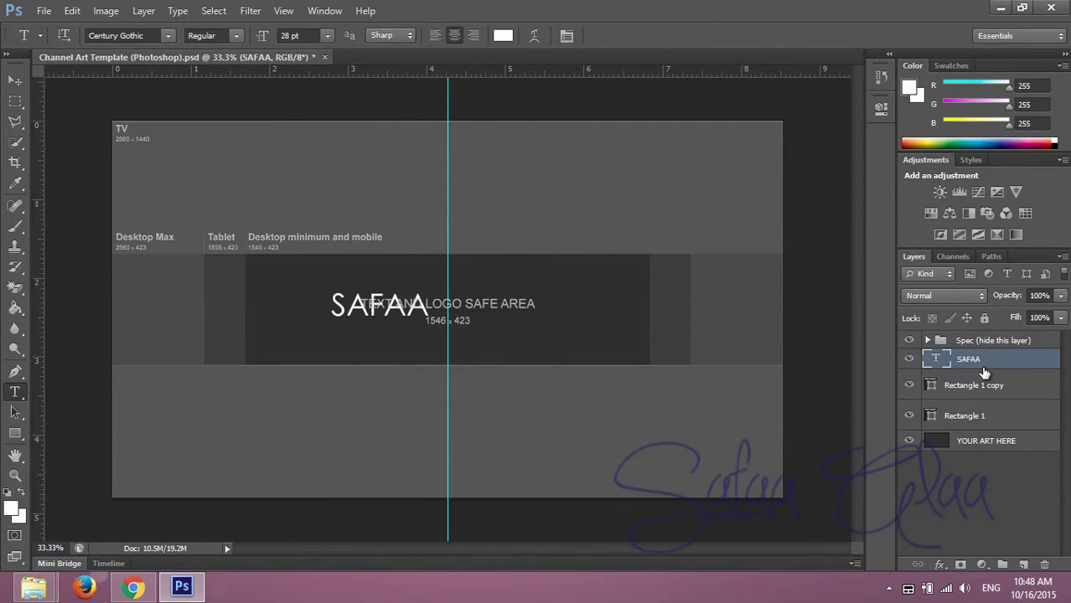
Step: Duplicate the first-name text to its right and retype the copy as the surname
drag(984, 372, 1024, 565)
drag(382, 305, 513, 305)
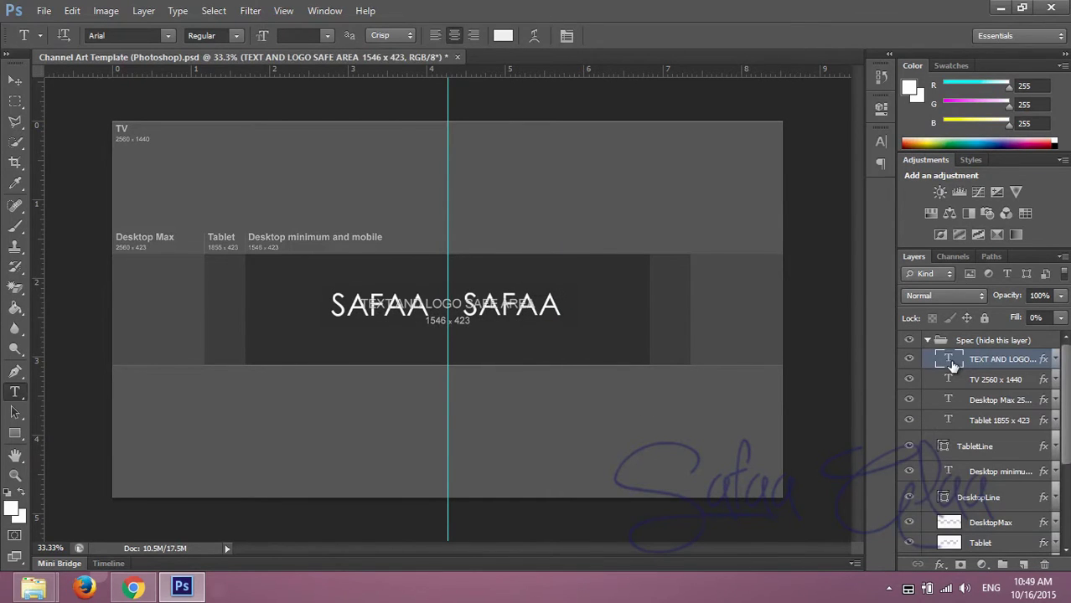
click(927, 340)
click(973, 359)
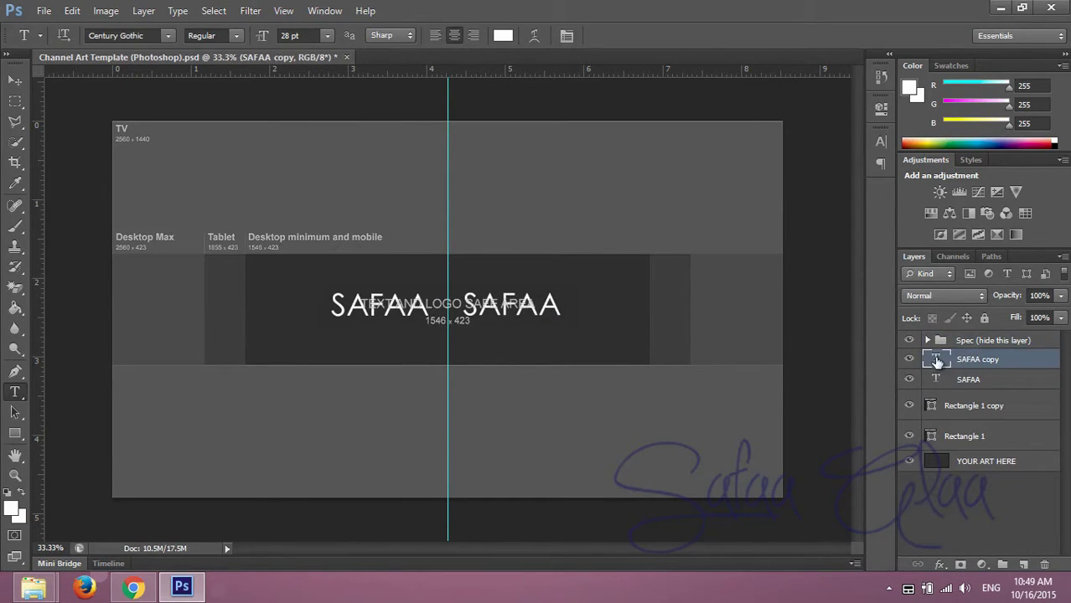
double_click(937, 360)
text(AL-HAYALI)
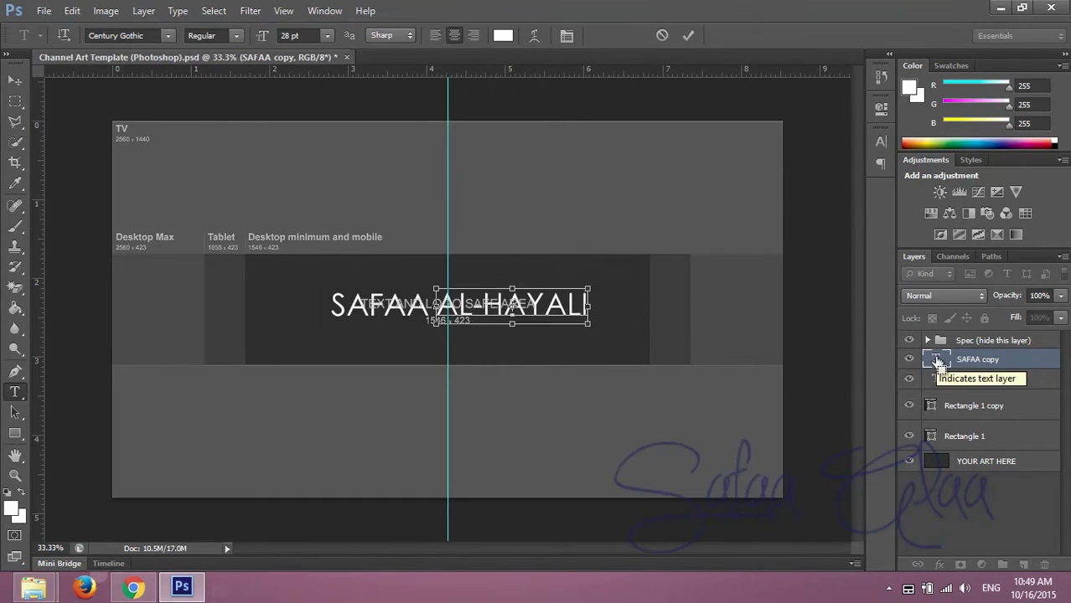
key(ctrl+Return)
Step: Move the surname further right and recolour it black (000000)
drag(569, 310, 591, 303)
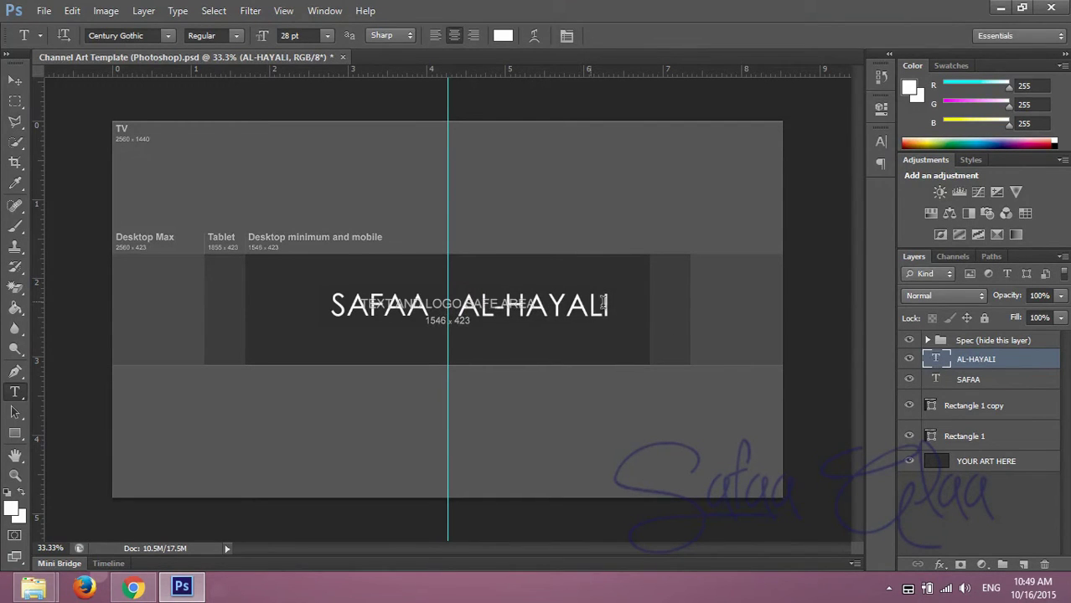
double_click(603, 302)
click(11, 508)
click(359, 485)
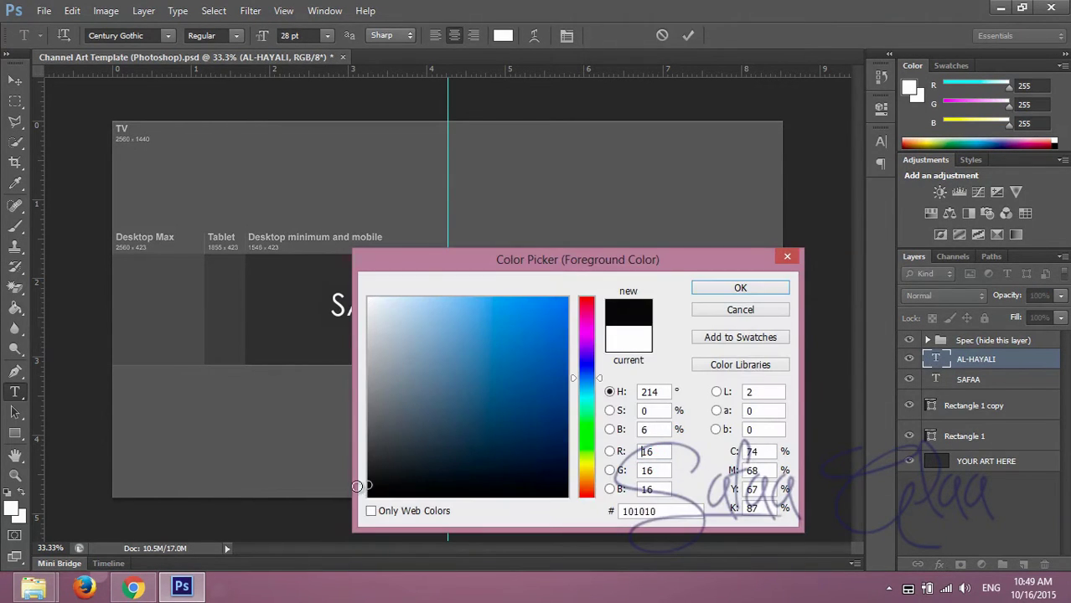
click(361, 497)
click(710, 288)
key(ctrl+Return)
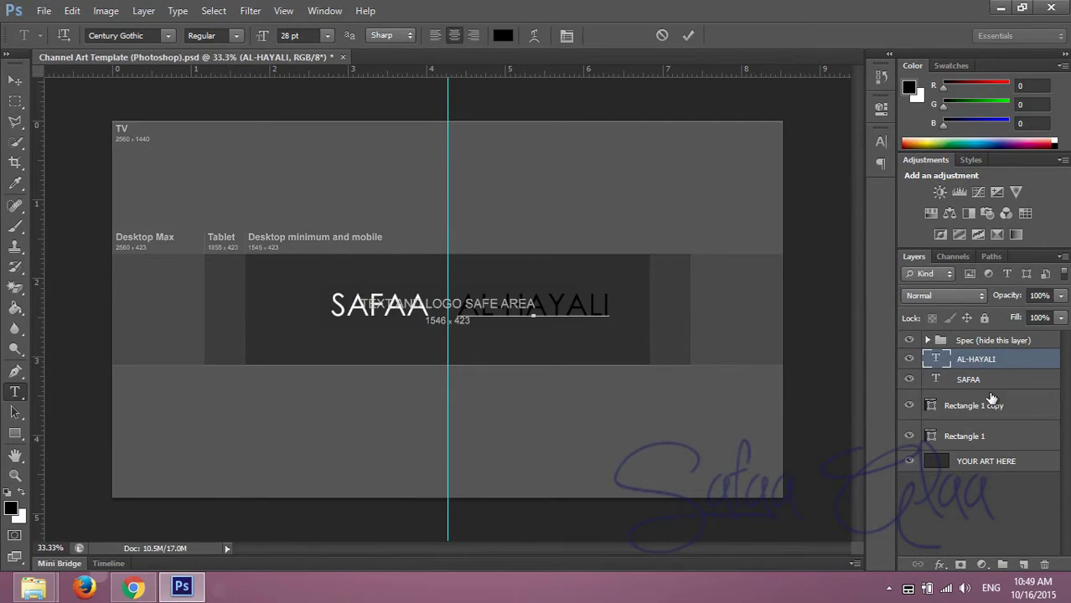
click(986, 405)
Step: Widen Rectangle 1 copy so it covers the surname
key(v)
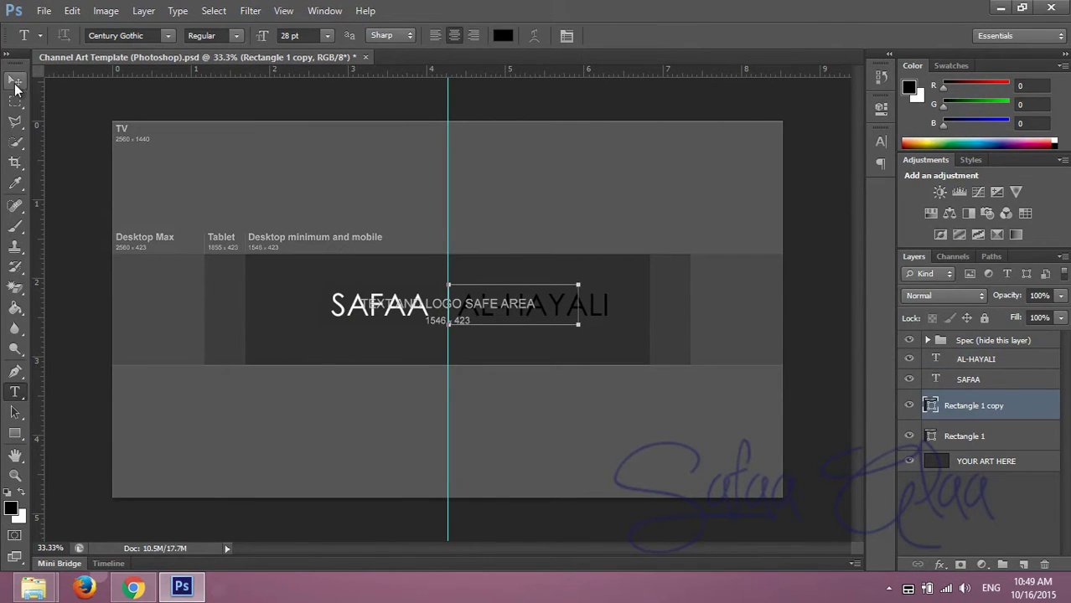
key(ctrl+t)
drag(578, 287, 618, 285)
key(Return)
Step: Give Rectangle 1 copy a white Color Overlay and set its opacity to 50%
right_click(960, 407)
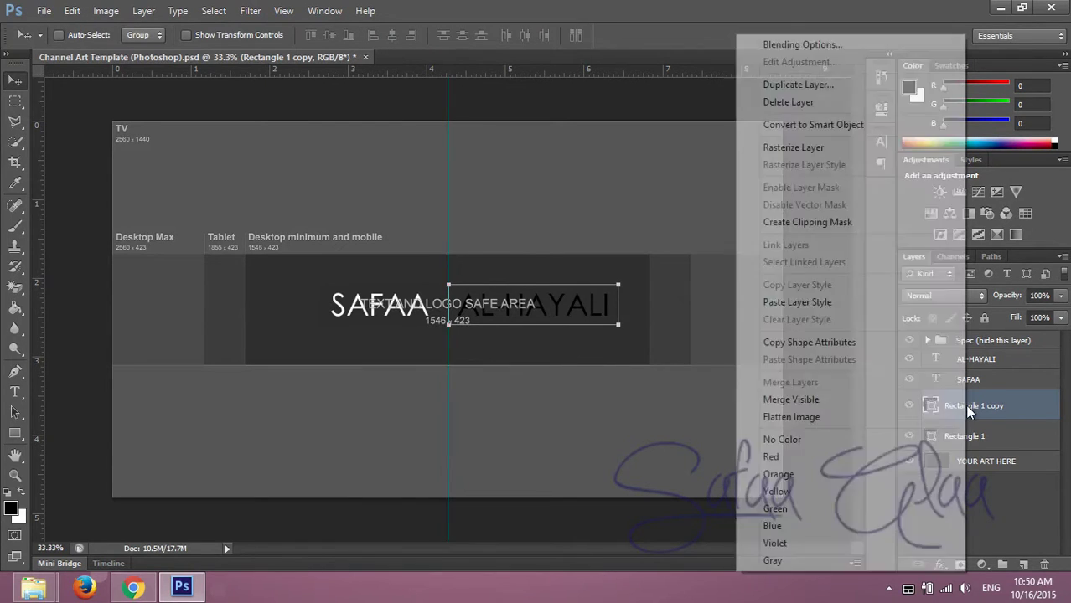
click(775, 42)
drag(274, 125, 871, 138)
click(709, 297)
click(971, 185)
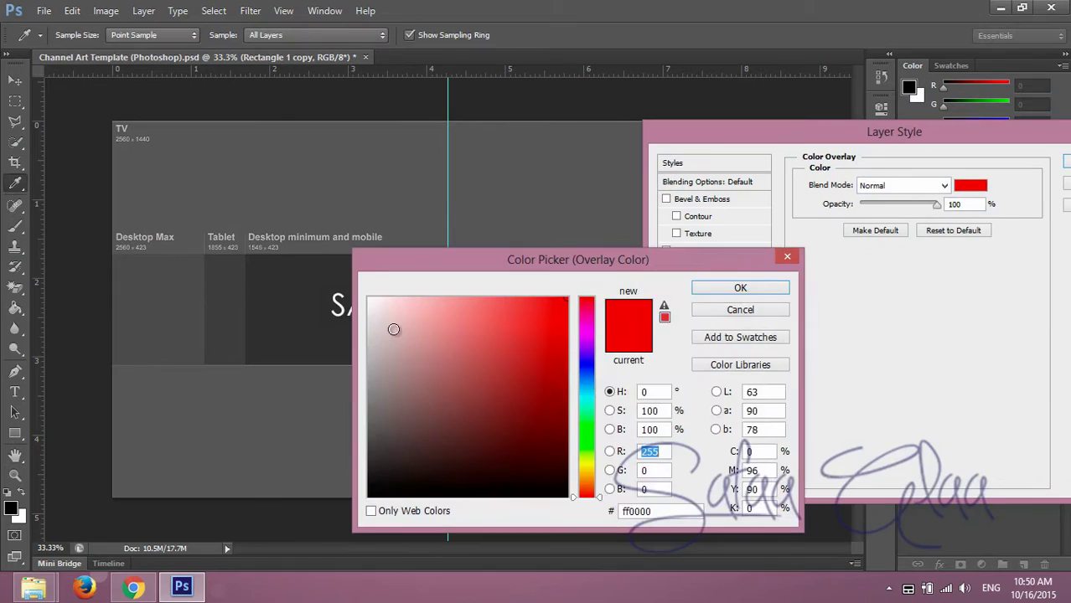
click(374, 293)
drag(380, 263, 548, 347)
click(932, 366)
drag(873, 134, 553, 267)
click(779, 295)
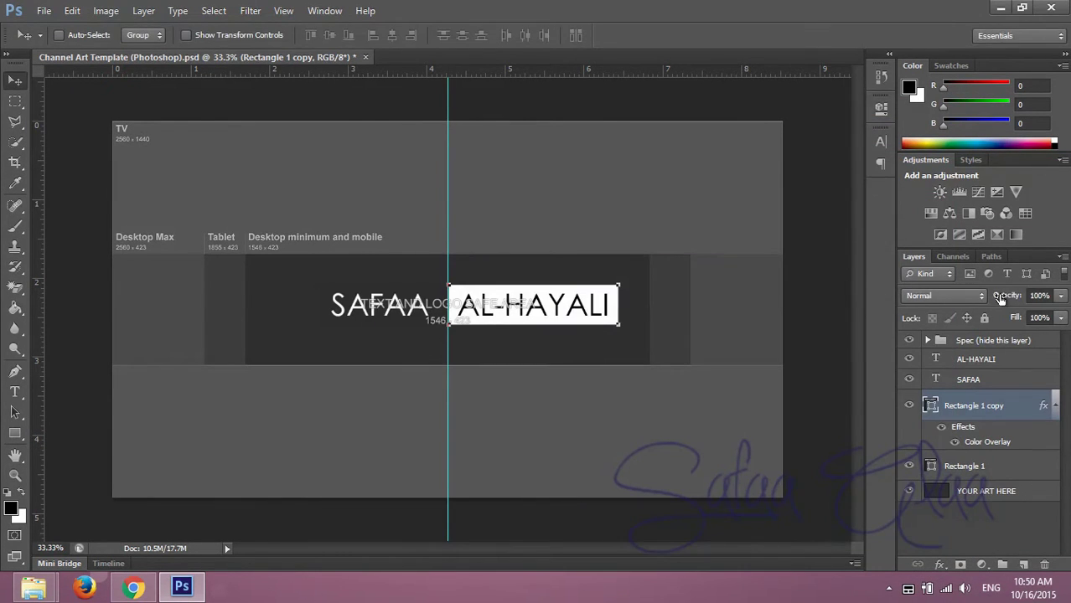
drag(999, 299, 995, 300)
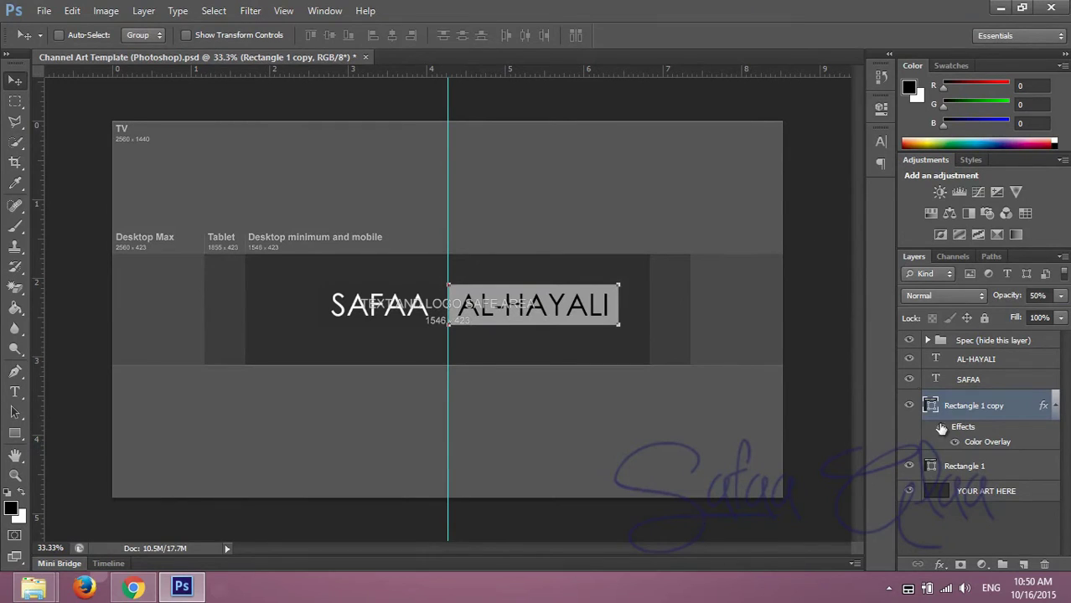
Step: Select Rectangle 1, Rectangle 1 copy and the surname text layers together
click(964, 467)
ctrl+click(972, 409)
ctrl+click(951, 362)
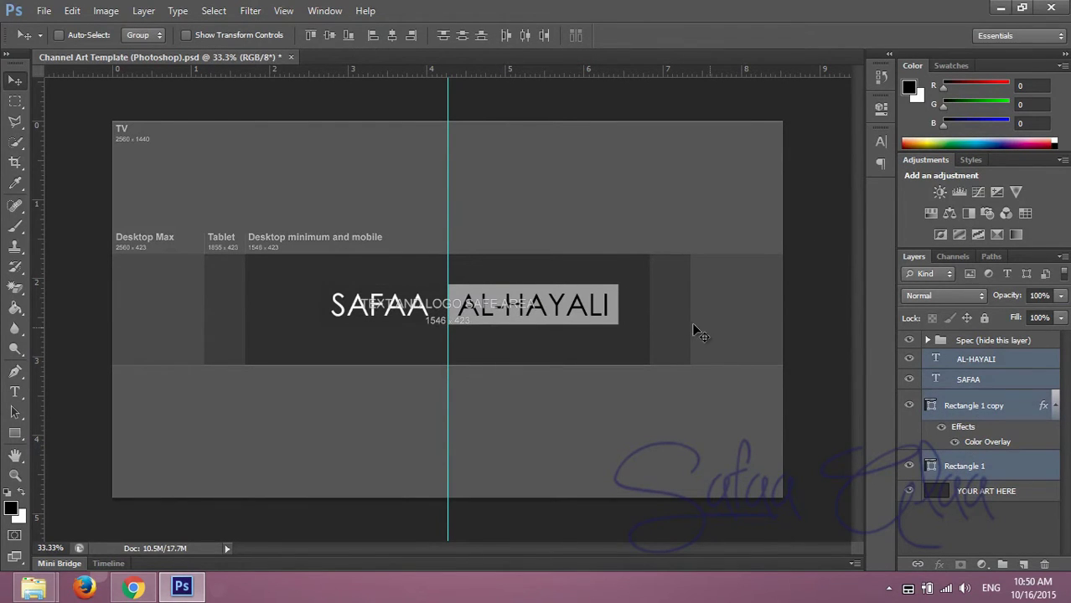
Step: Shift the name block slightly left, then open space_sky_stars_79233_2560x1440.jpg via File > Open
drag(546, 297, 528, 300)
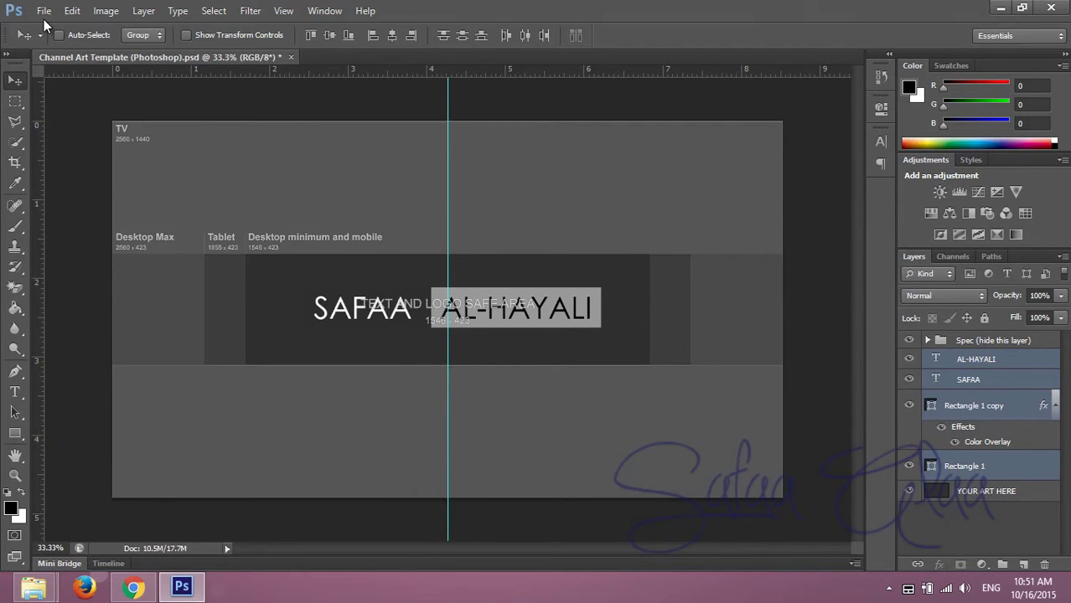
click(43, 10)
click(50, 40)
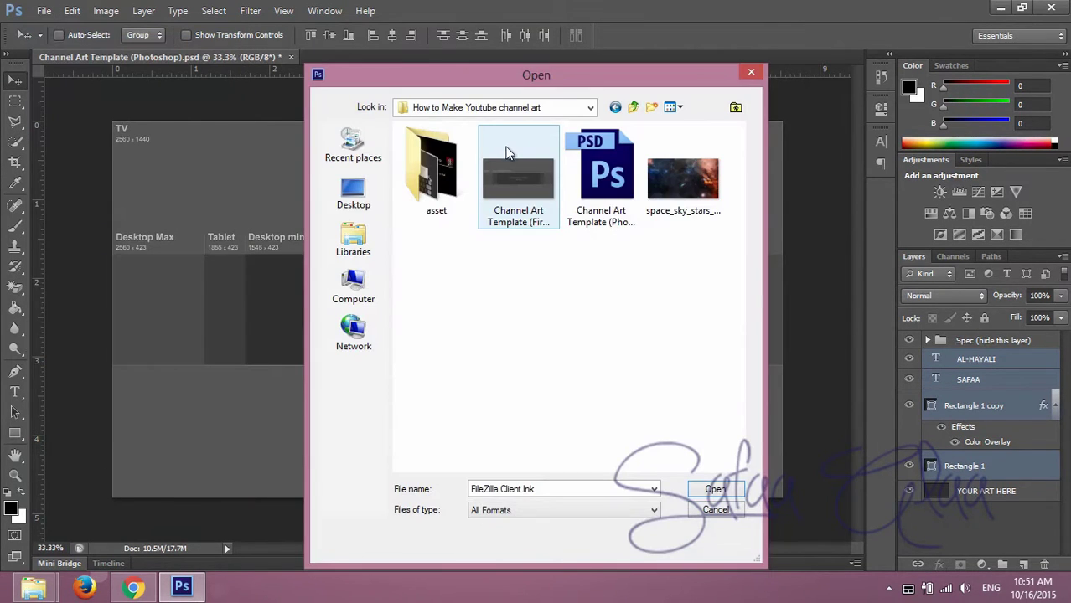
double_click(692, 174)
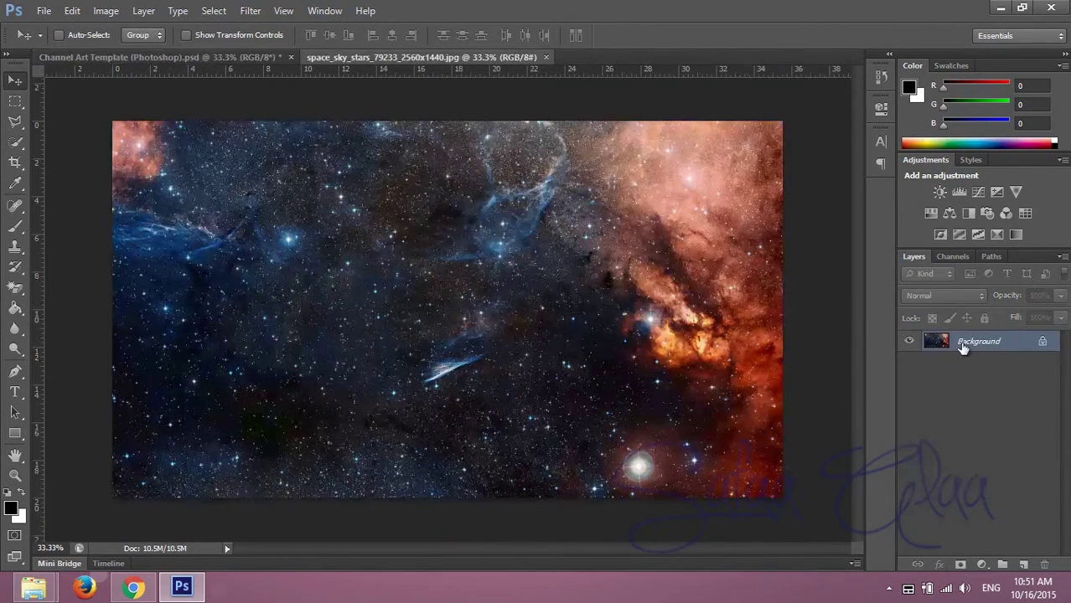
Step: Unlock the starfield background as Layer 0 and drag it into the channel art document
double_click(963, 344)
click(681, 183)
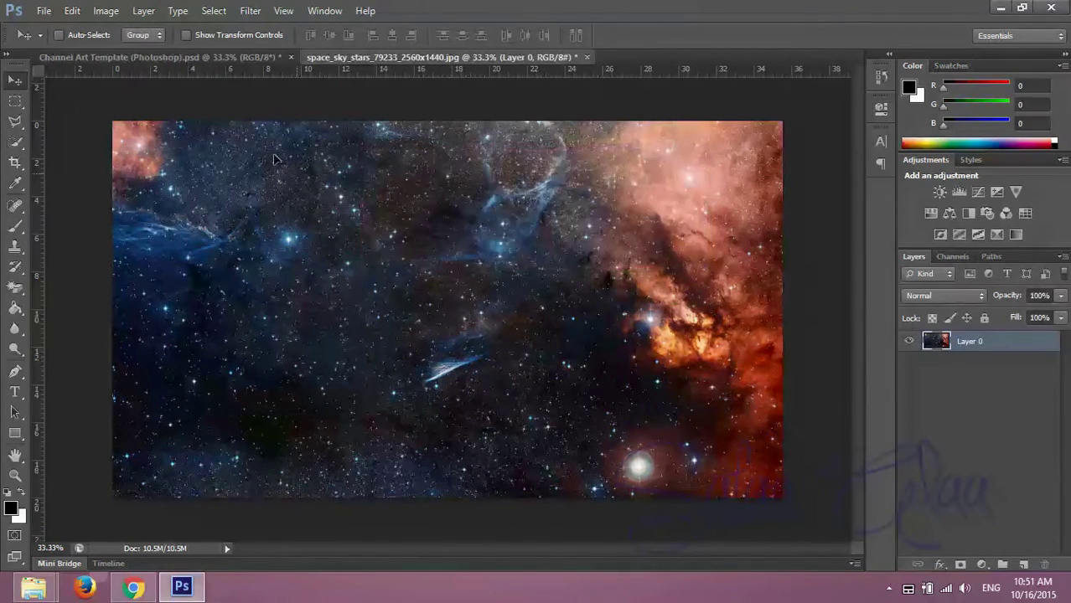
drag(277, 161, 301, 187)
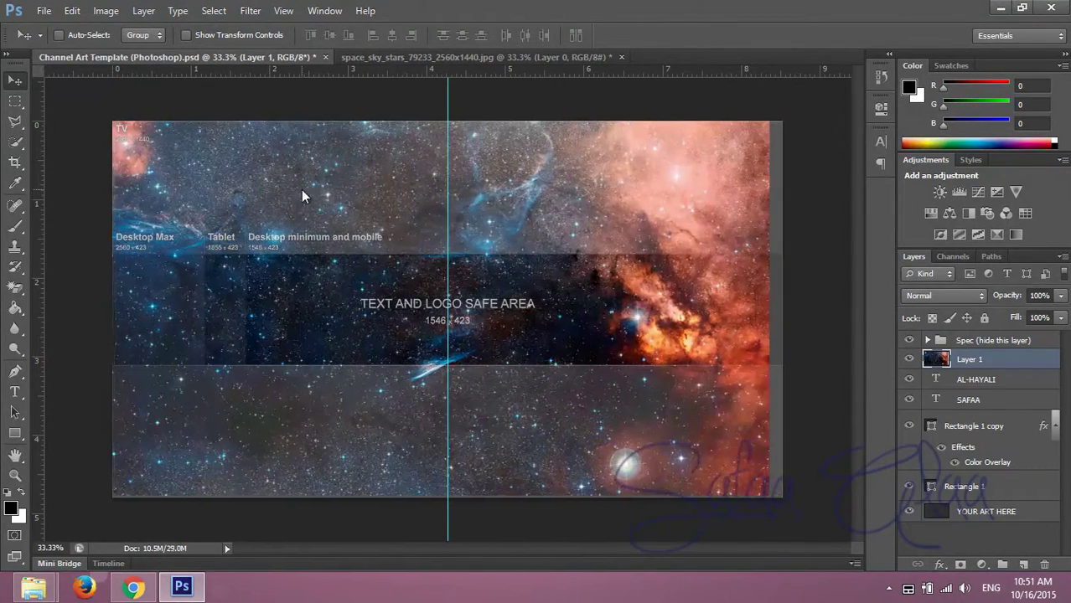
key(shift+Right)
Step: Move the starfield below YOUR ART HERE and hide that placeholder and the Spec group
drag(976, 361, 978, 520)
click(910, 491)
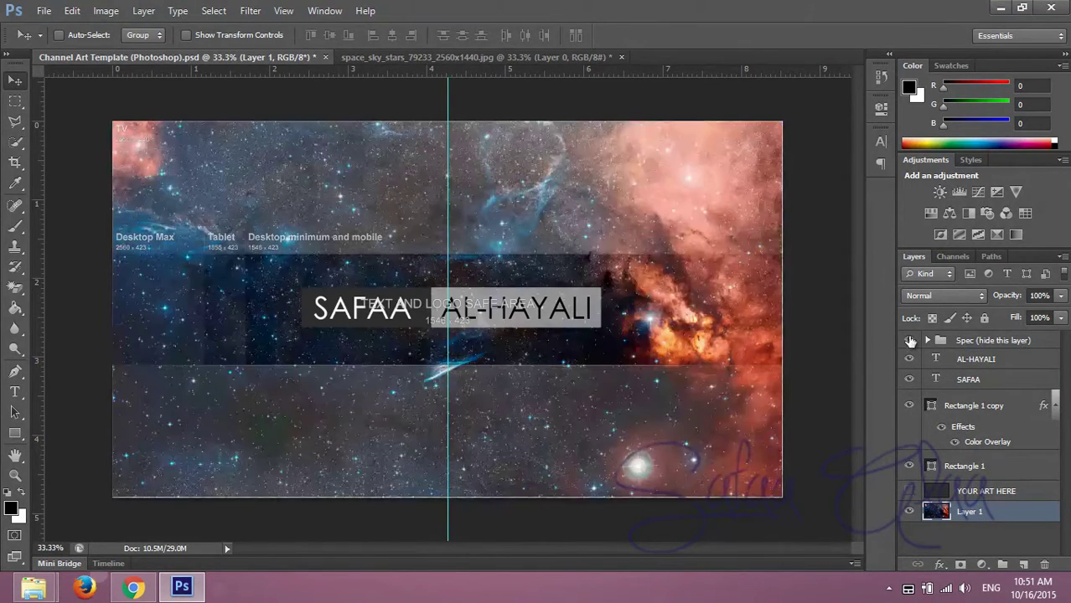
click(909, 340)
Step: Set the dark first-name box (Rectangle 1) to 53% opacity and drag the guide off canvas
click(980, 469)
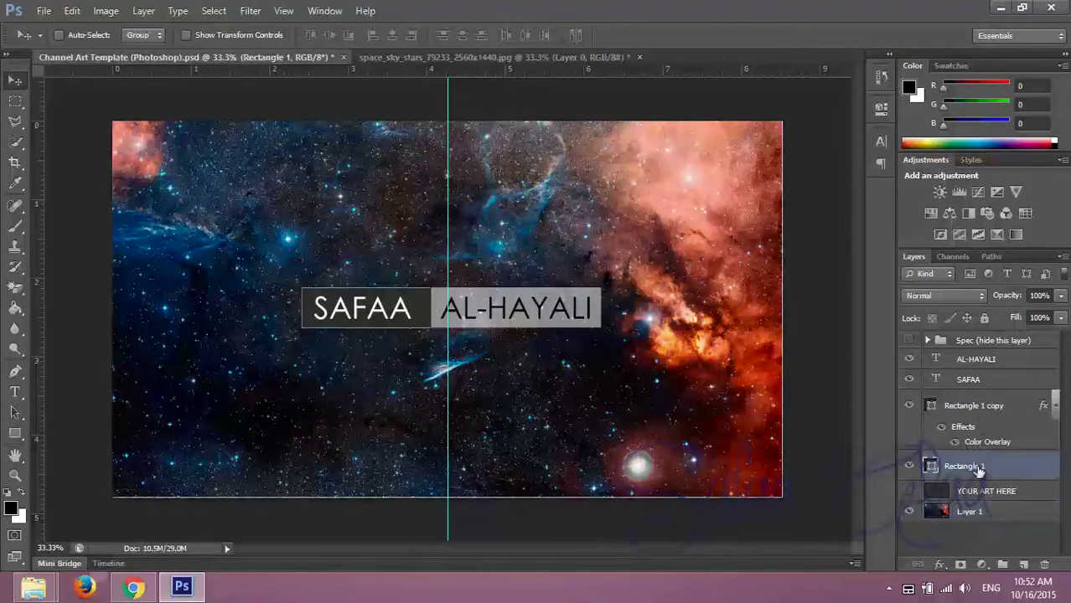
drag(1004, 302, 972, 298)
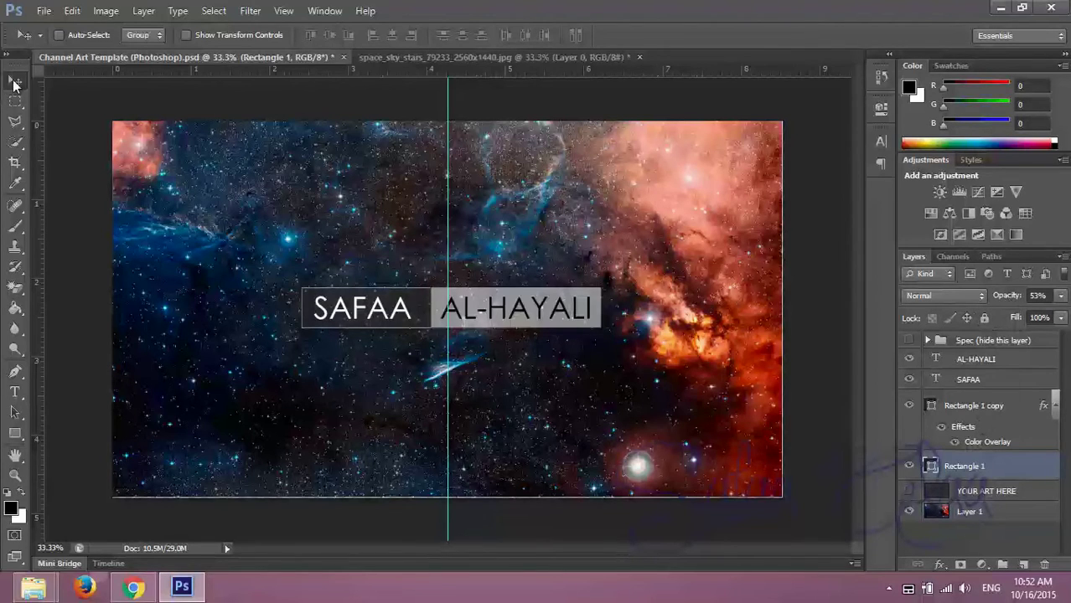
drag(447, 195, 94, 197)
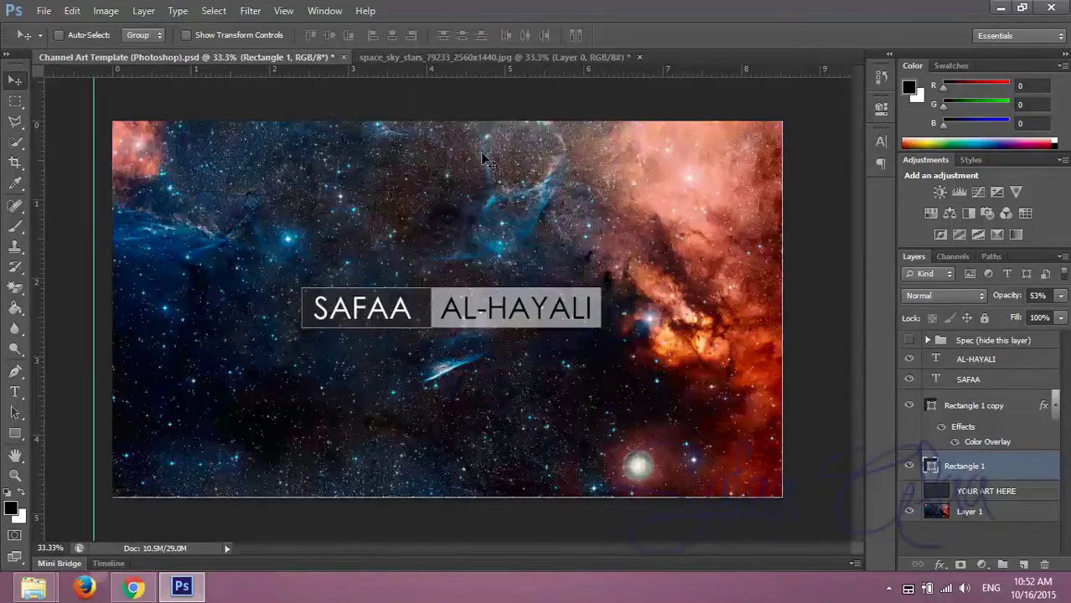
Step: Fine-tune the light surname box's height with Free Transform at closer zoom
key(ctrl+plus)
key(ctrl+plus)
key(ctrl+plus)
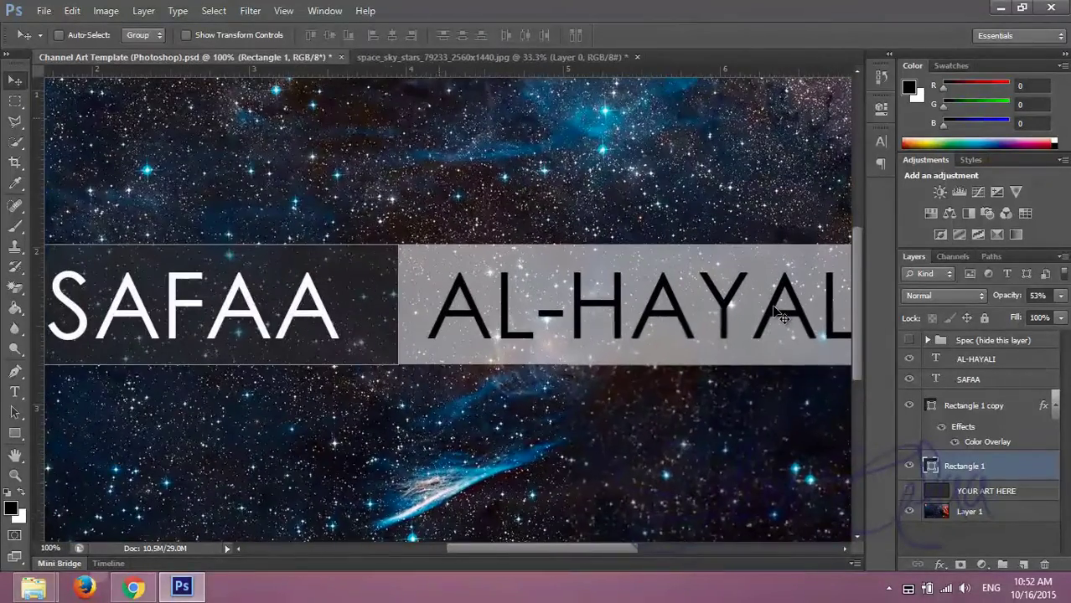
ctrl+click(779, 315)
key(ctrl+t)
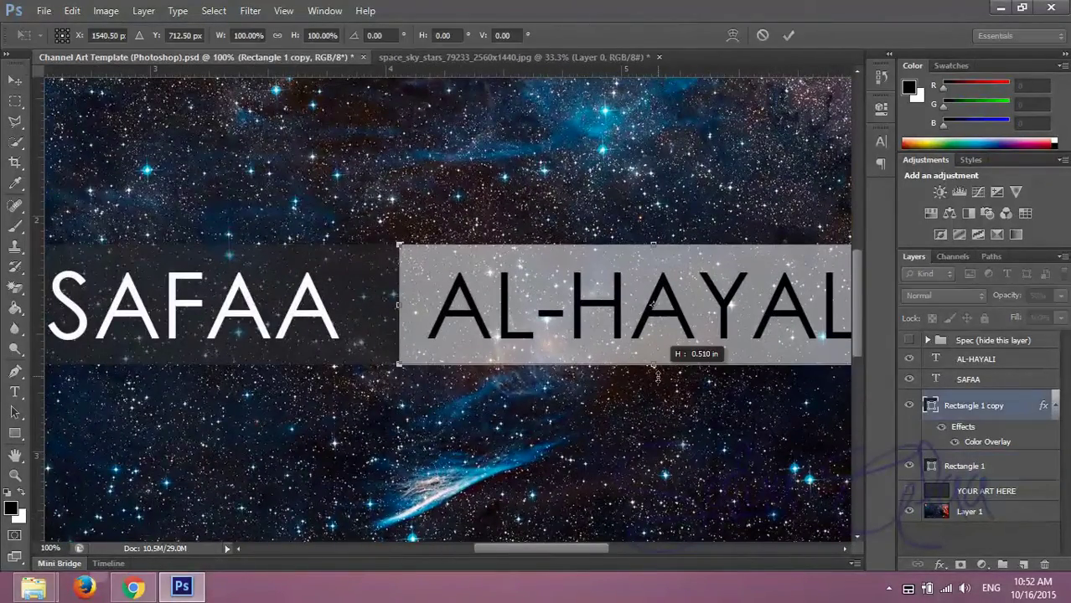
drag(658, 377, 652, 365)
key(Return)
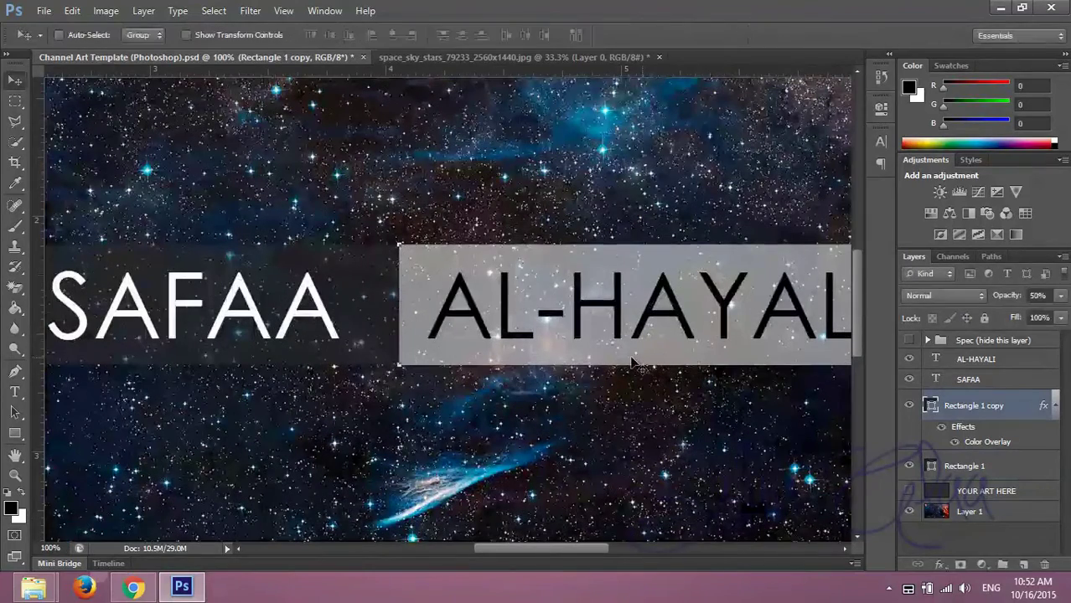
click(968, 380)
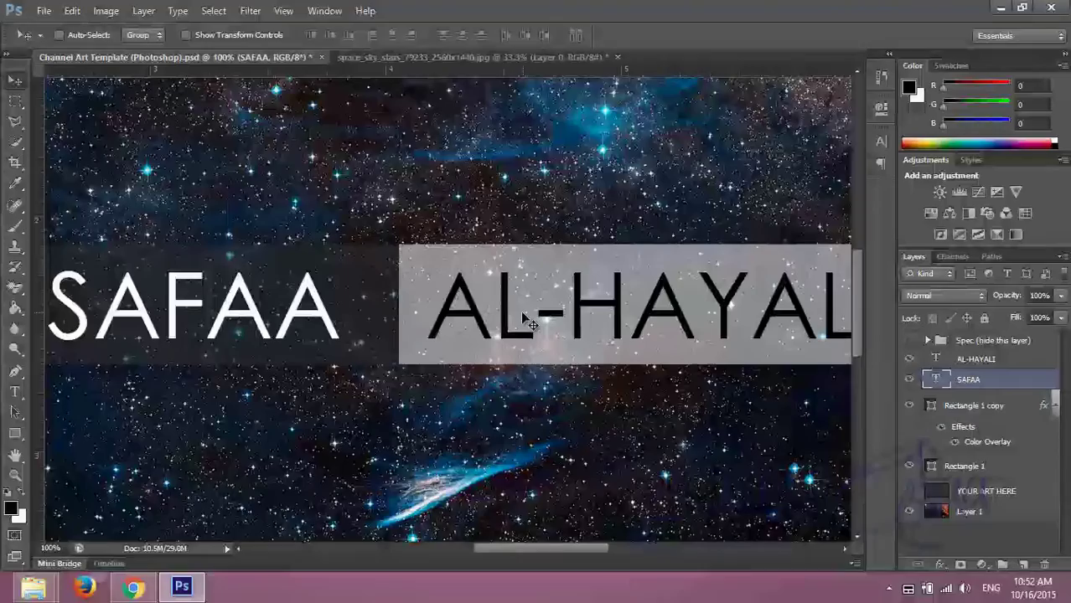
key(ctrl+minus)
key(ctrl+minus)
key(ctrl+minus)
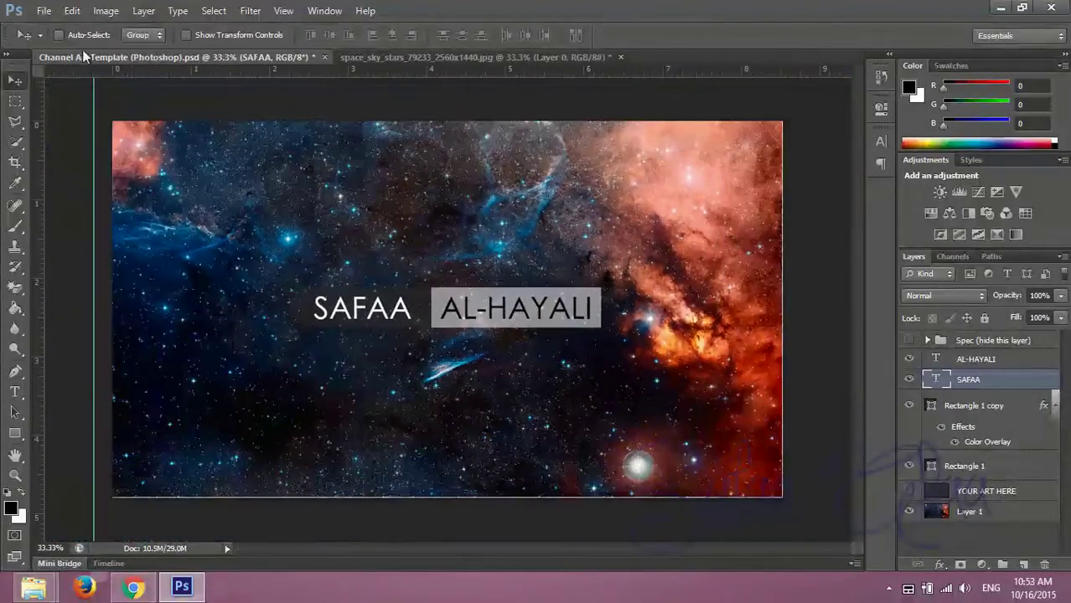
Step: In Save for Web, settle on JPEG High after briefly trying PNG-24
click(44, 10)
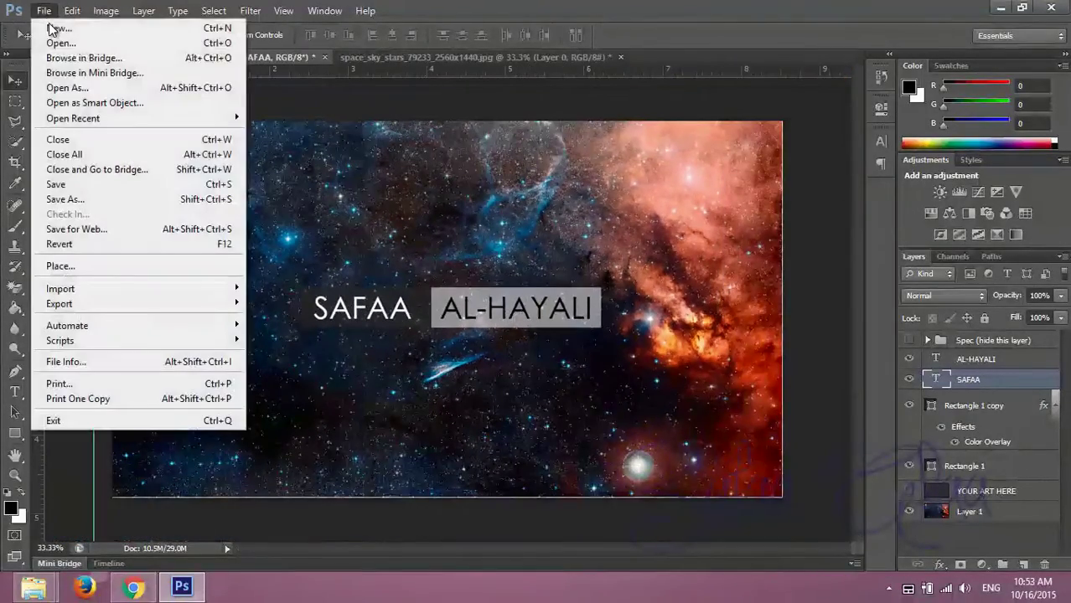
click(170, 228)
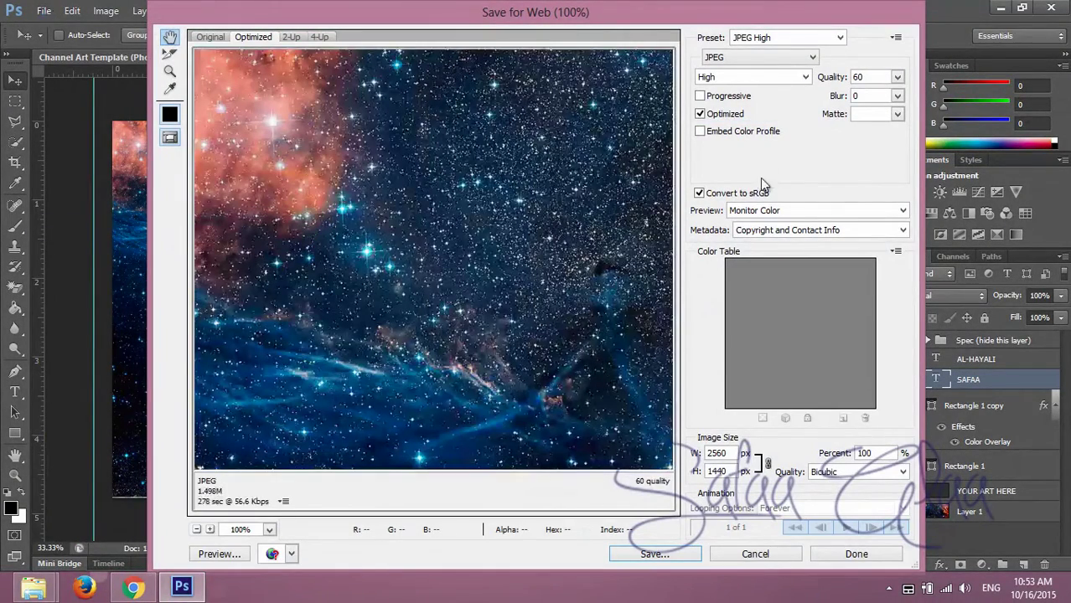
click(782, 59)
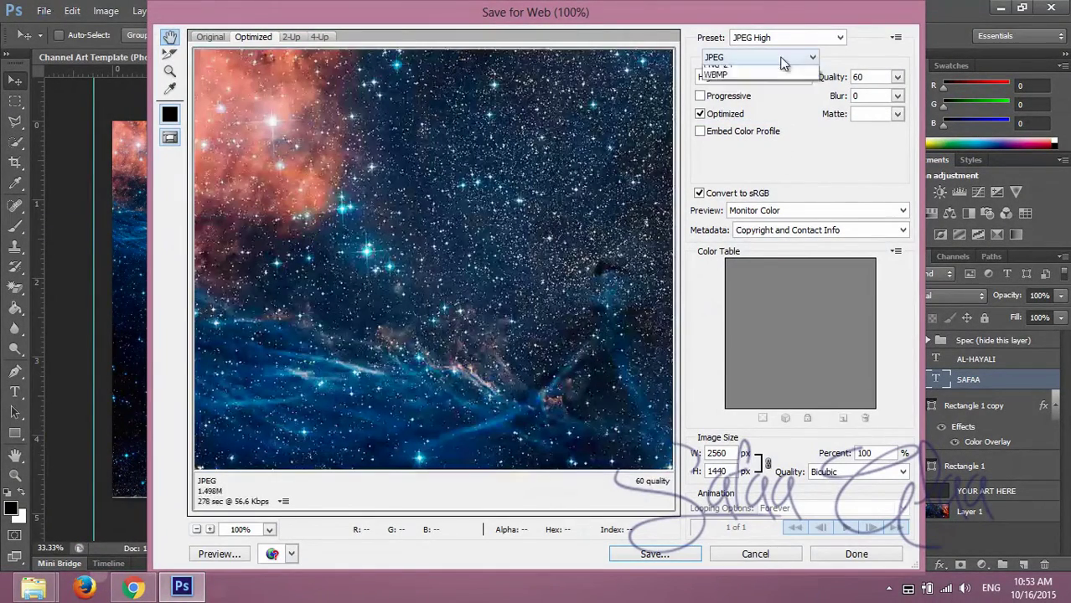
click(778, 102)
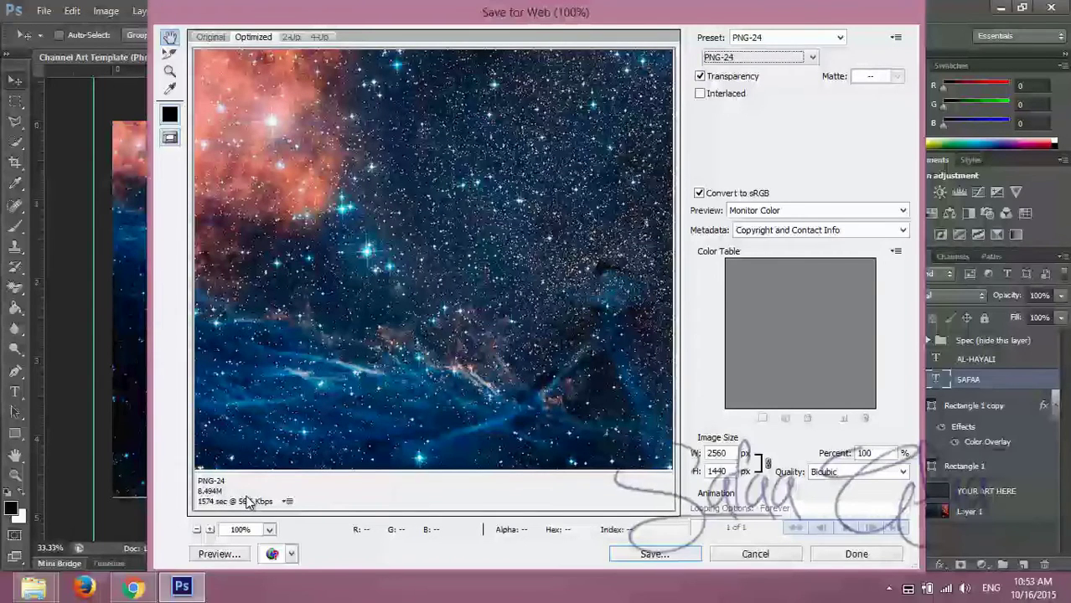
click(774, 59)
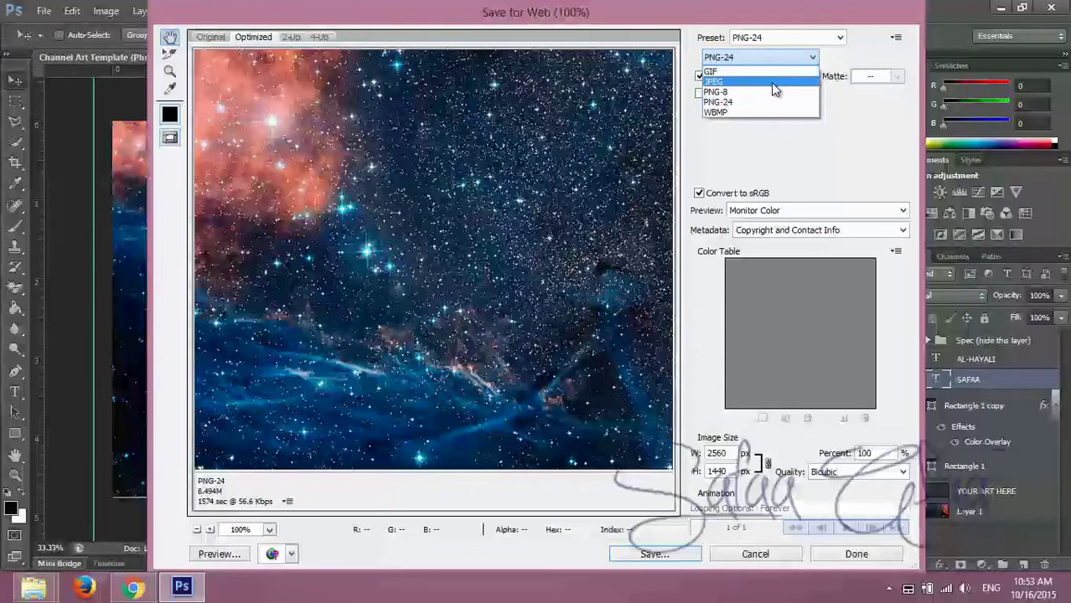
click(771, 82)
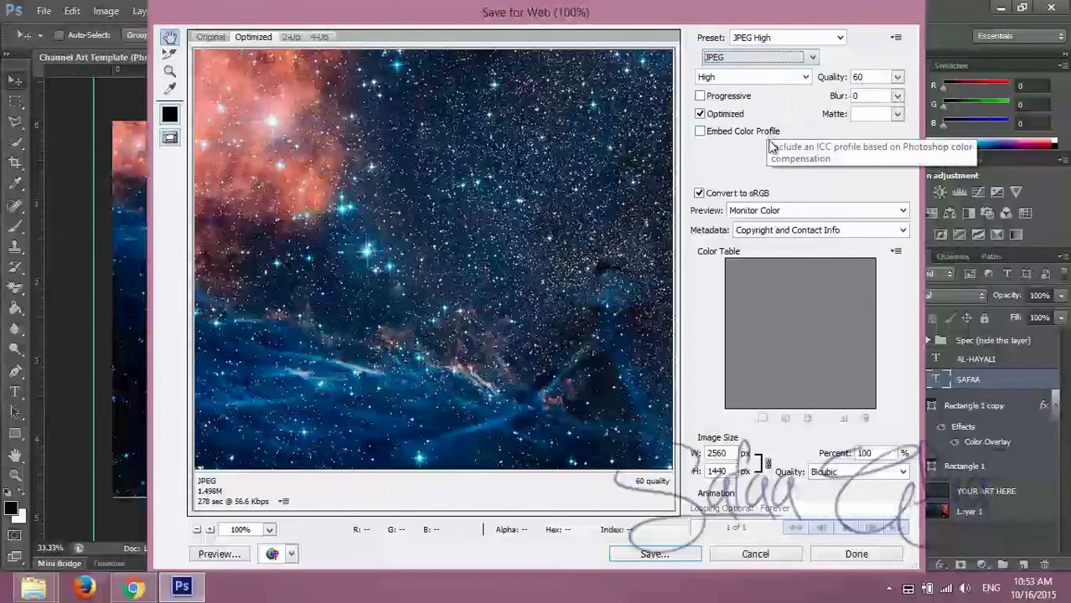
Step: Save Channel-Art-Template-(Photoshop).jpg into the How to Make Youtube channel art folder
click(655, 553)
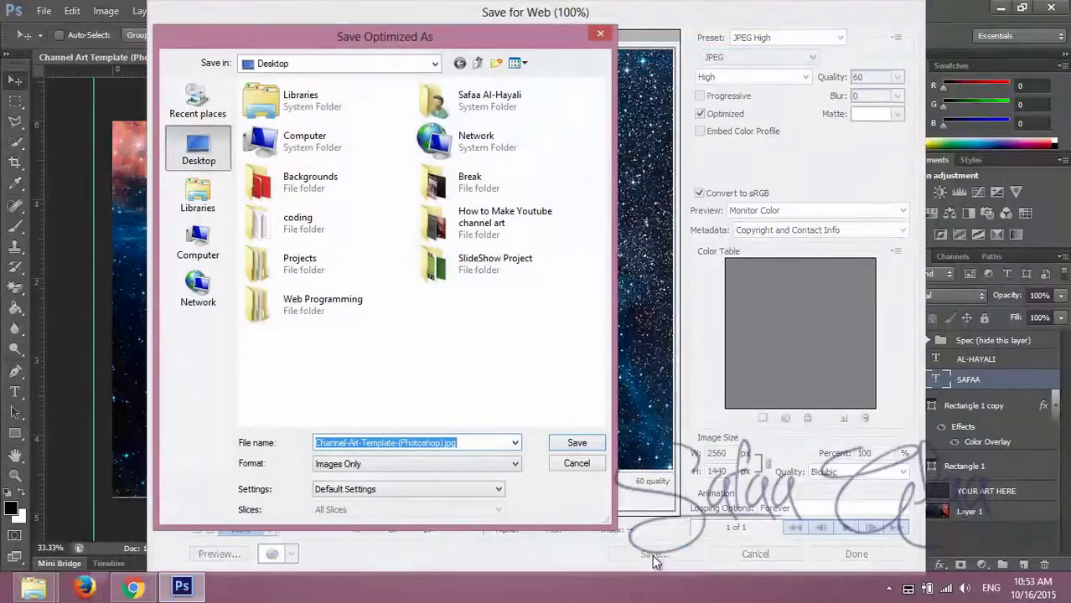
double_click(506, 225)
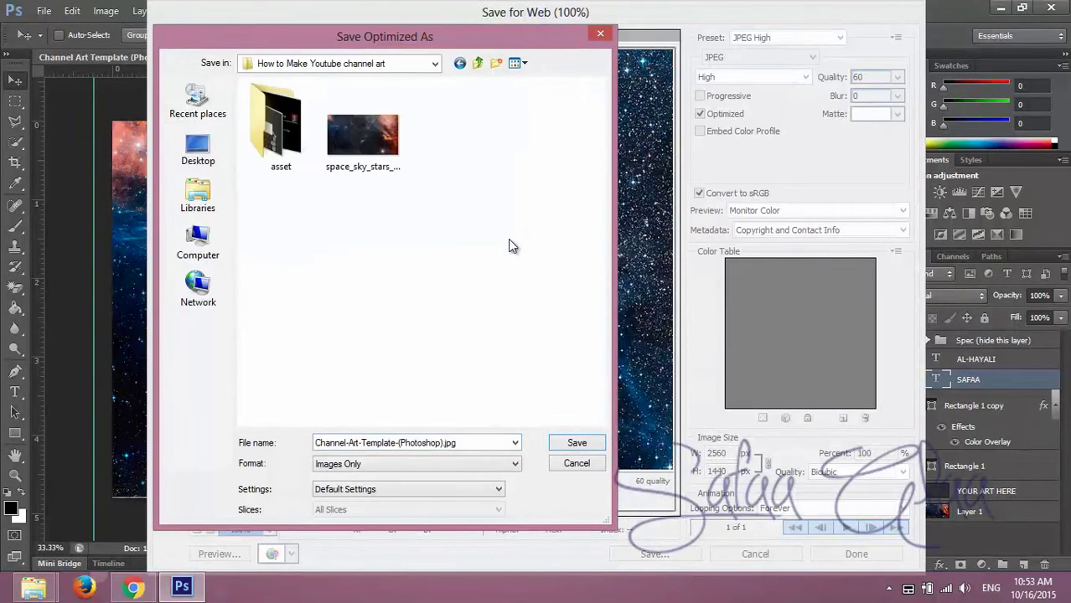
click(578, 444)
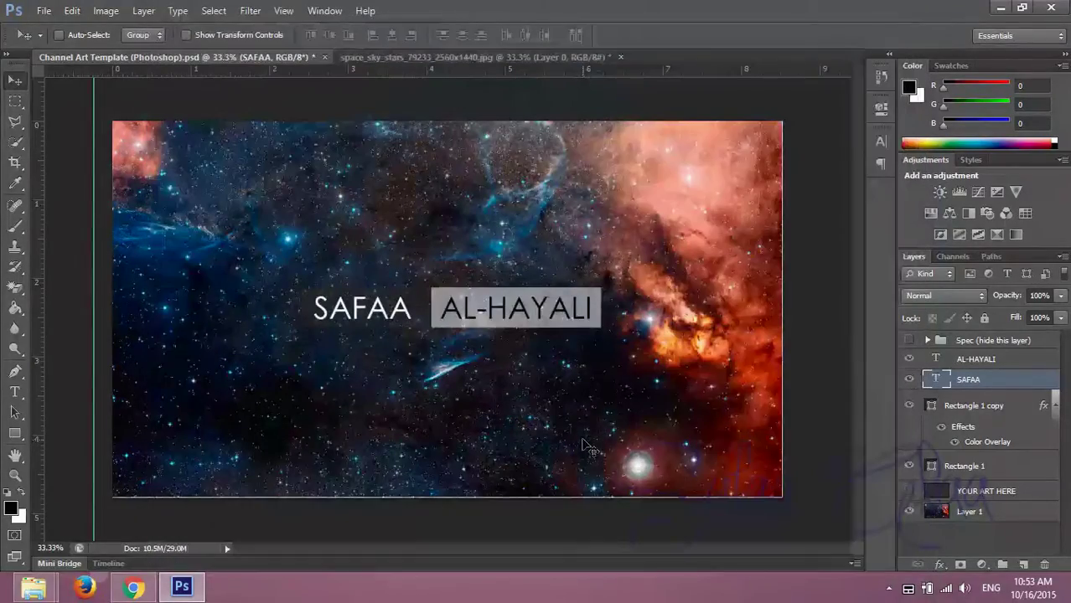
Step: Upload Channel-Art-Template-(Photoshop).jpg from the How to Make Youtube channel art folder as YouTube channel art
click(140, 580)
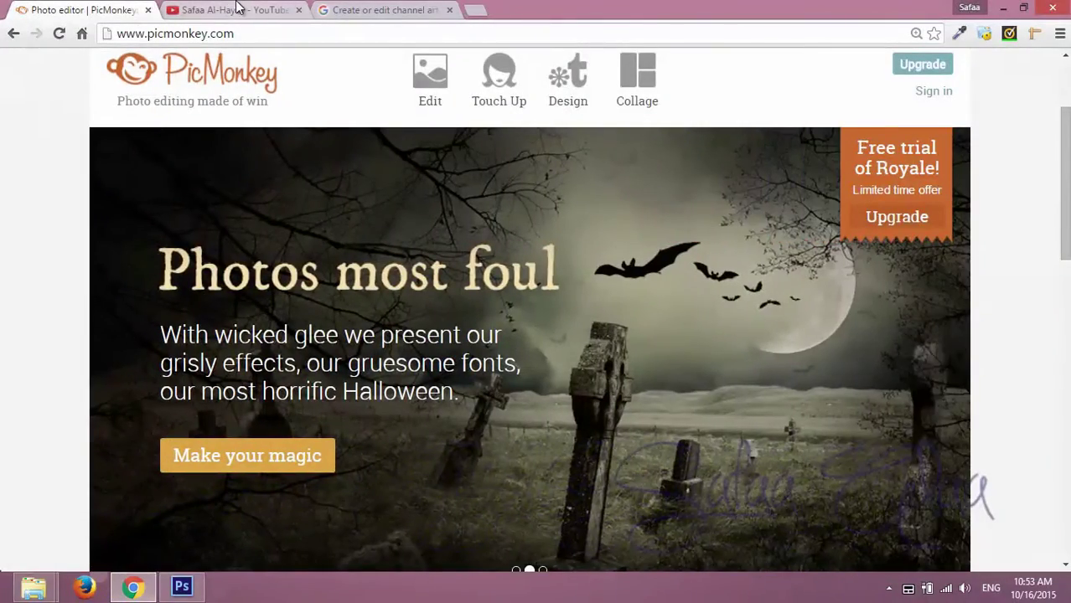
click(236, 8)
click(550, 359)
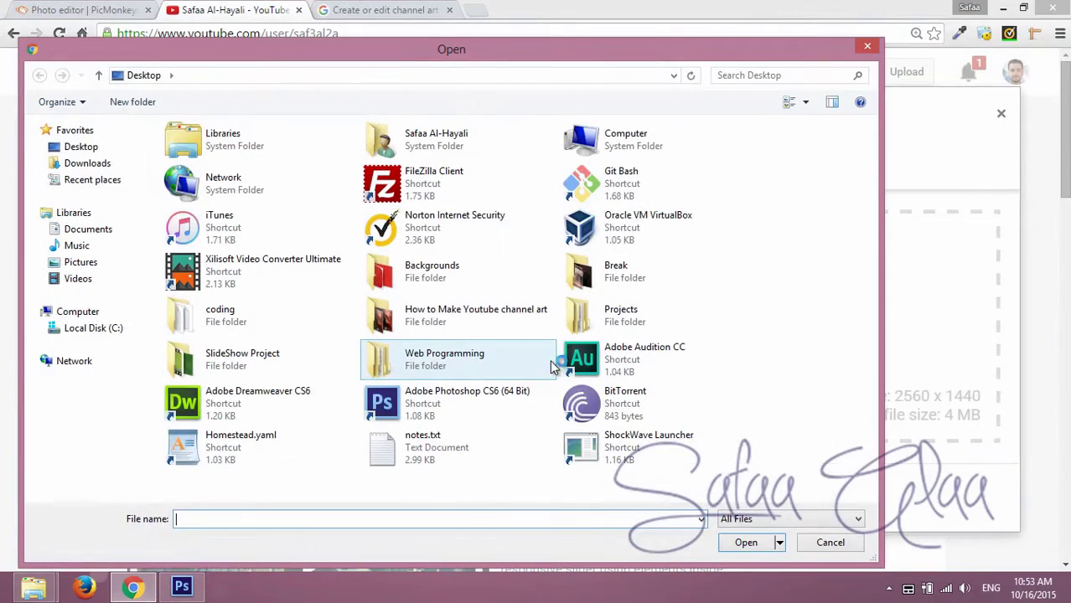
double_click(458, 316)
double_click(475, 187)
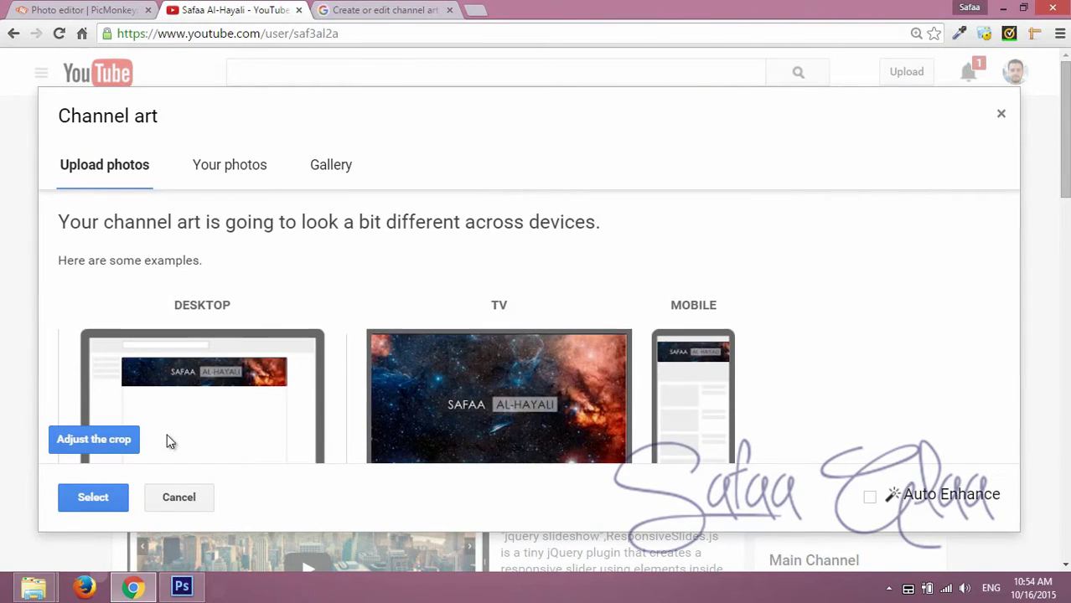
click(93, 498)
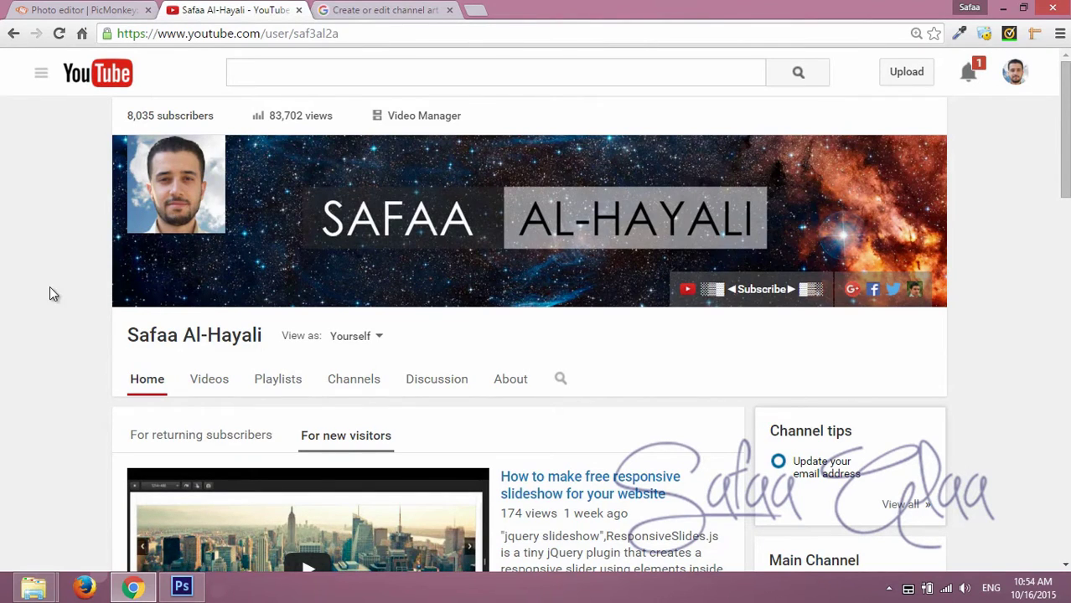
Step: Back in PicMonkey, open Channel Art Template (Fireworks).png from the computer in the editor
click(84, 9)
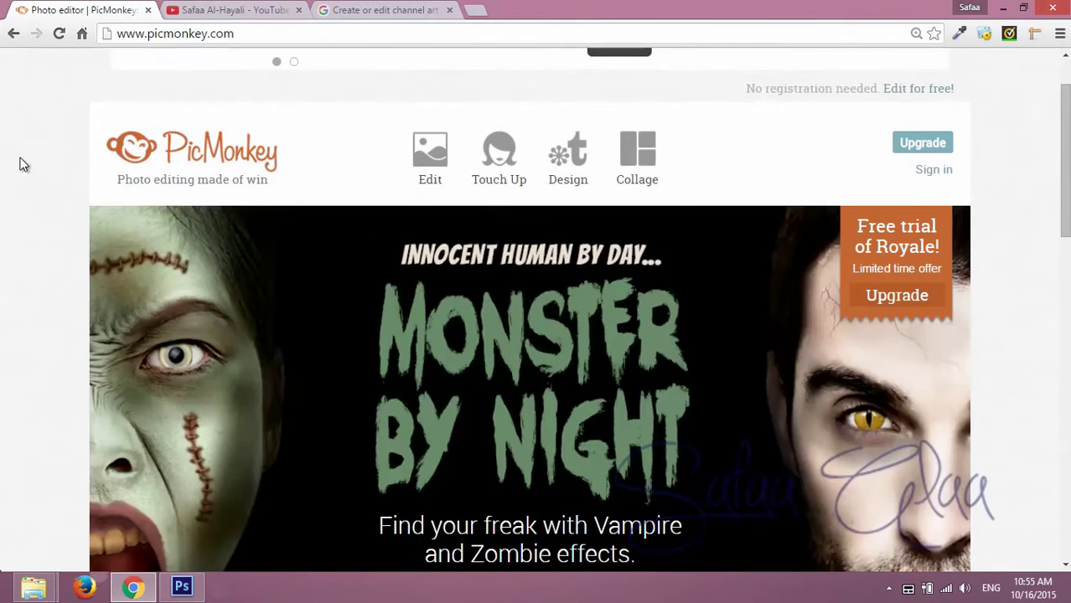
mouse_move(419, 149)
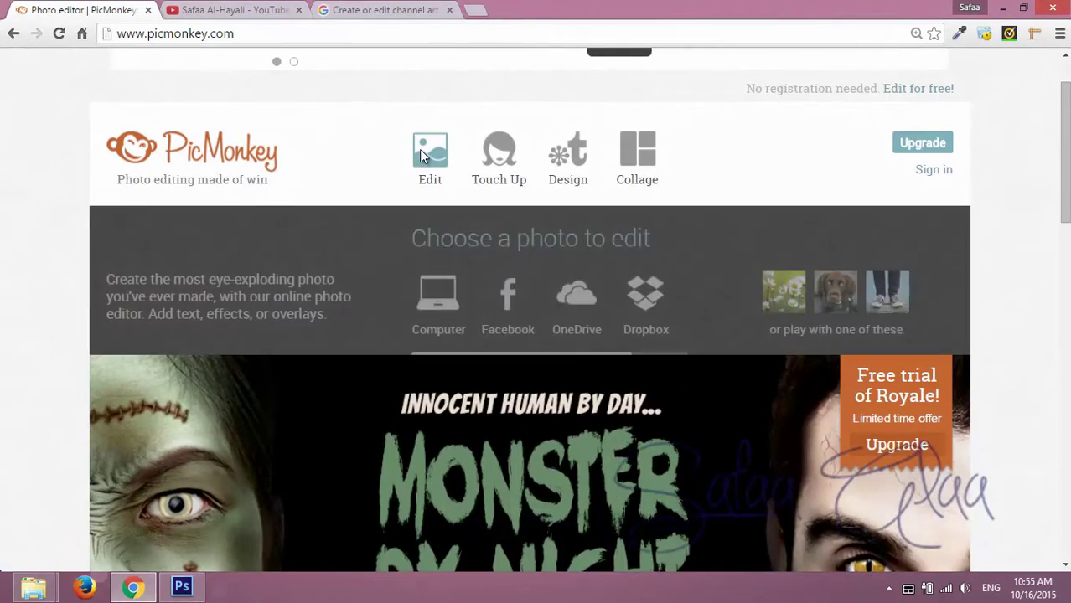
click(439, 293)
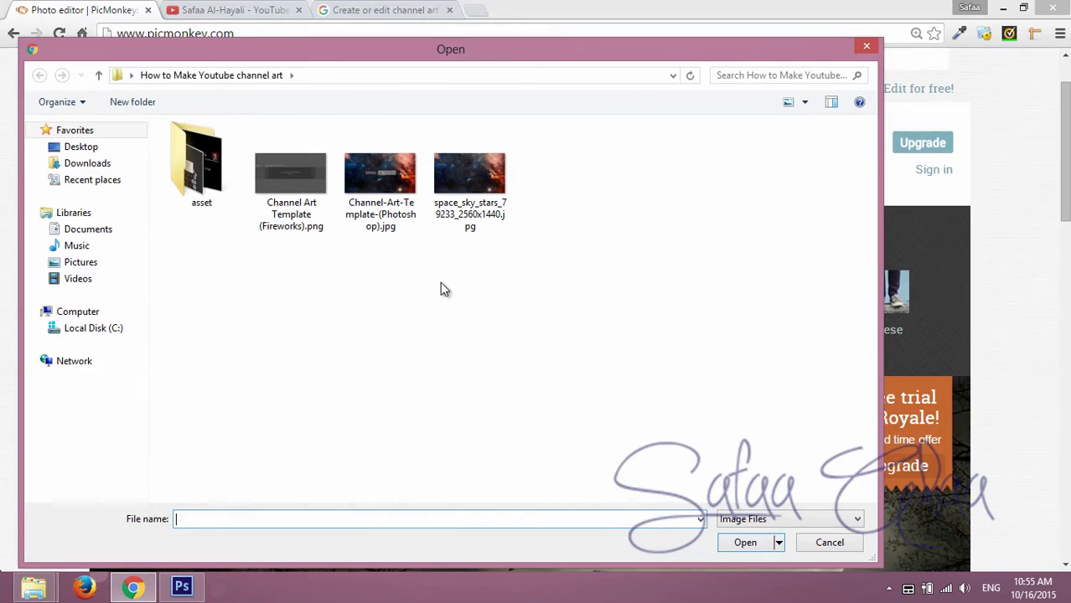
click(306, 223)
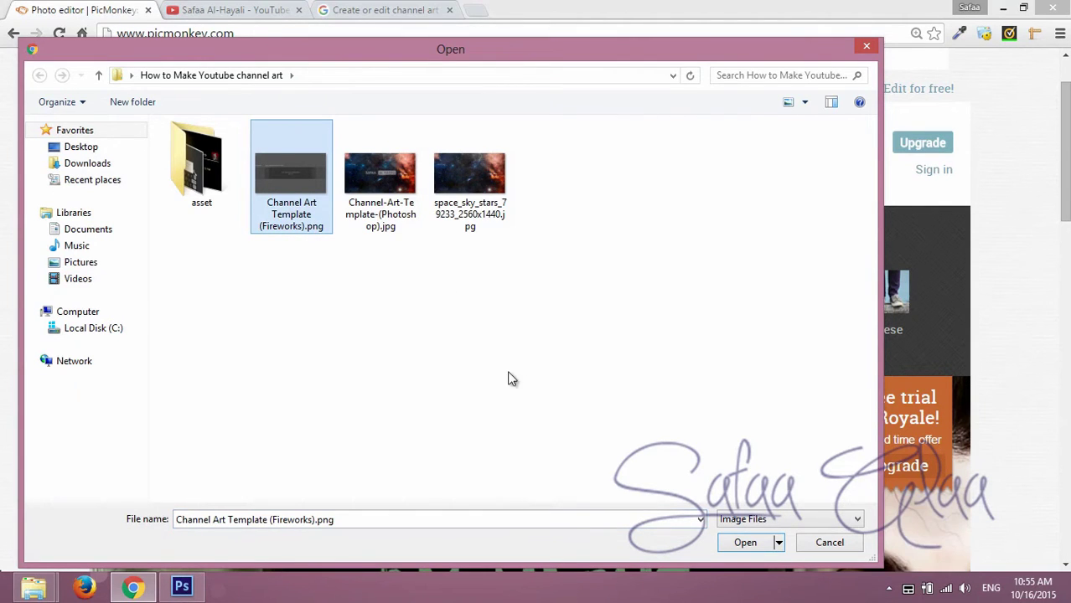
click(726, 550)
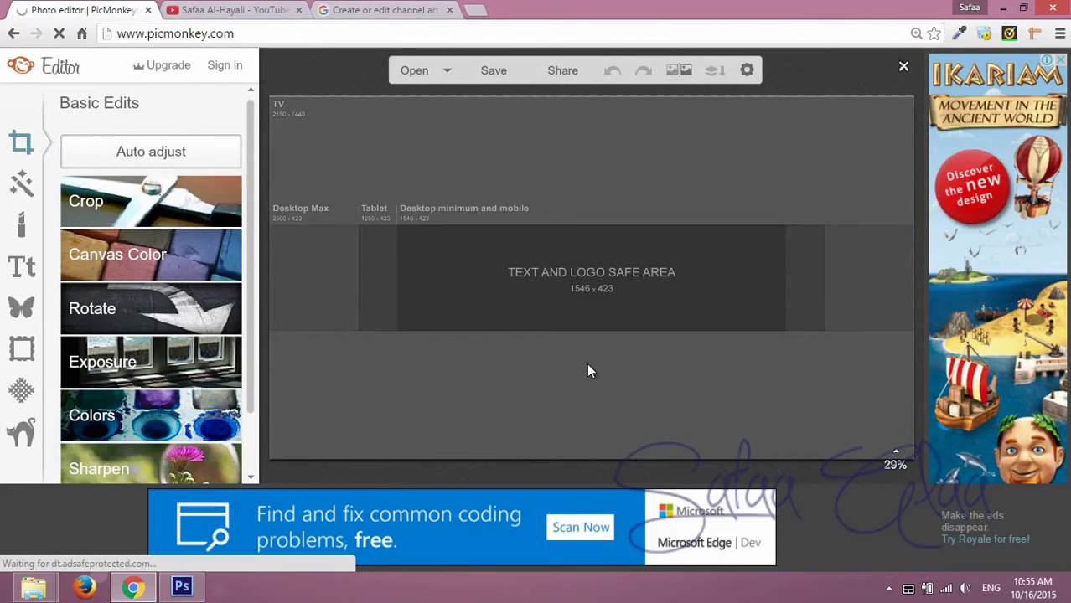
Step: Add a black Geometric rectangle overlay and size it over the text-and-logo safe area
click(24, 308)
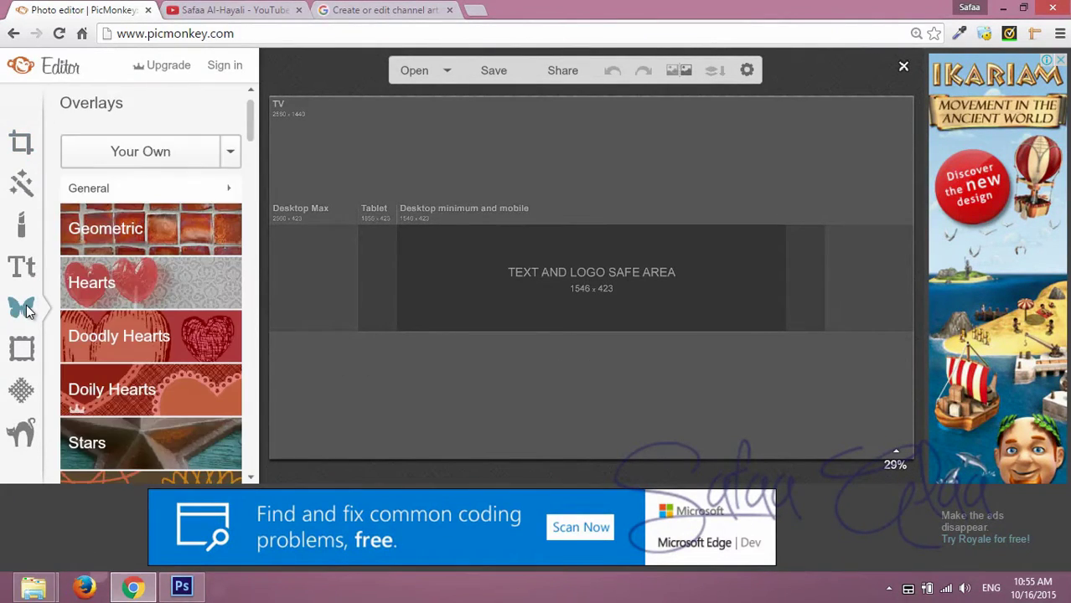
click(204, 227)
click(83, 278)
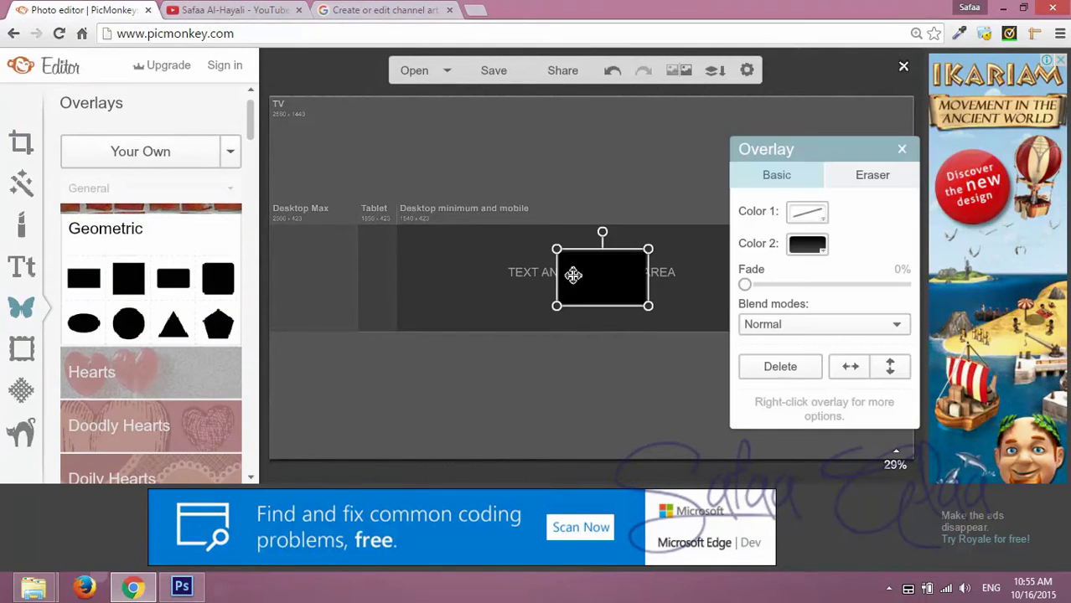
drag(573, 275, 479, 272)
drag(548, 241, 587, 262)
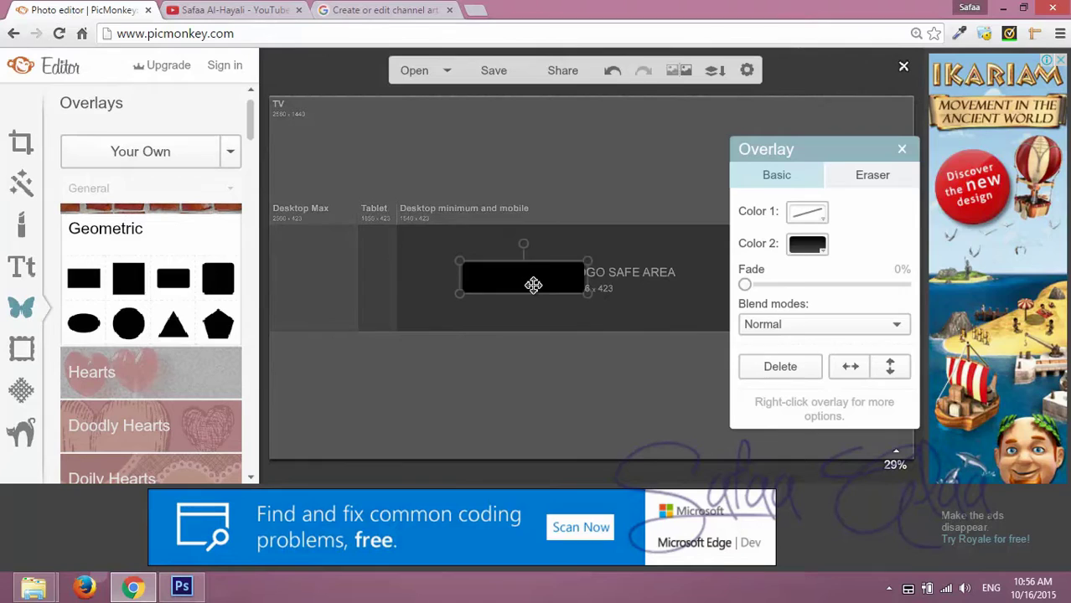
drag(802, 148, 216, 152)
drag(503, 275, 494, 275)
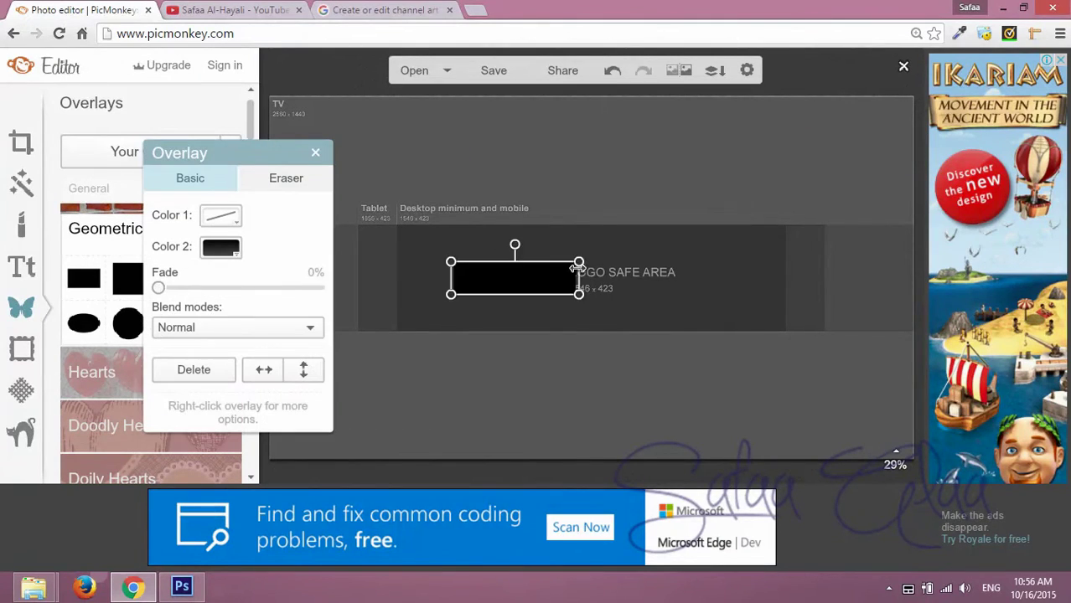
drag(578, 266, 695, 268)
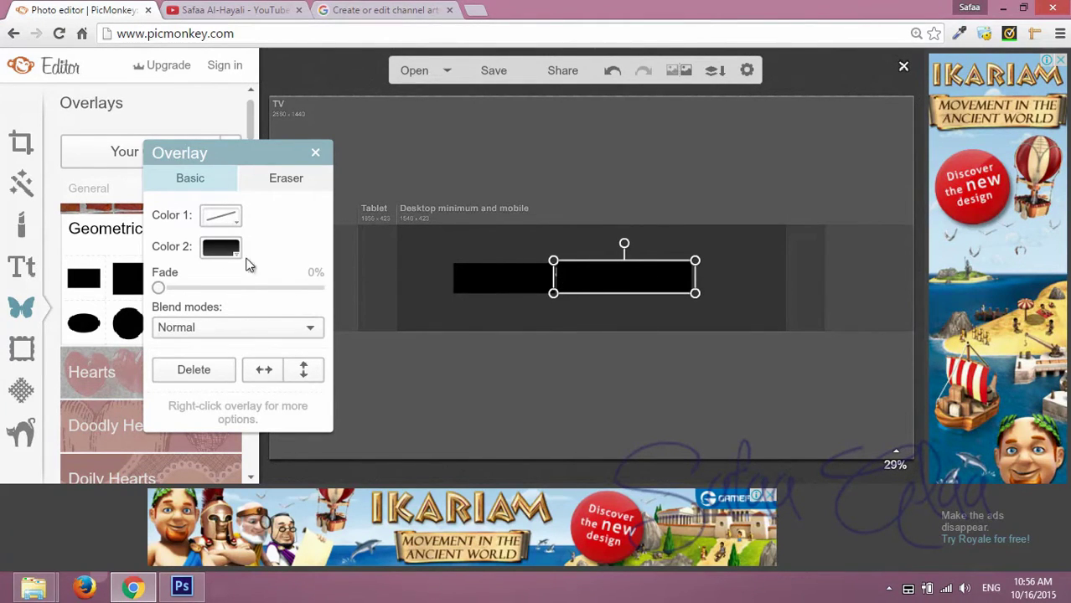
Step: Make the second rectangle white, and fade both rectangles to about 50%
click(220, 247)
click(207, 321)
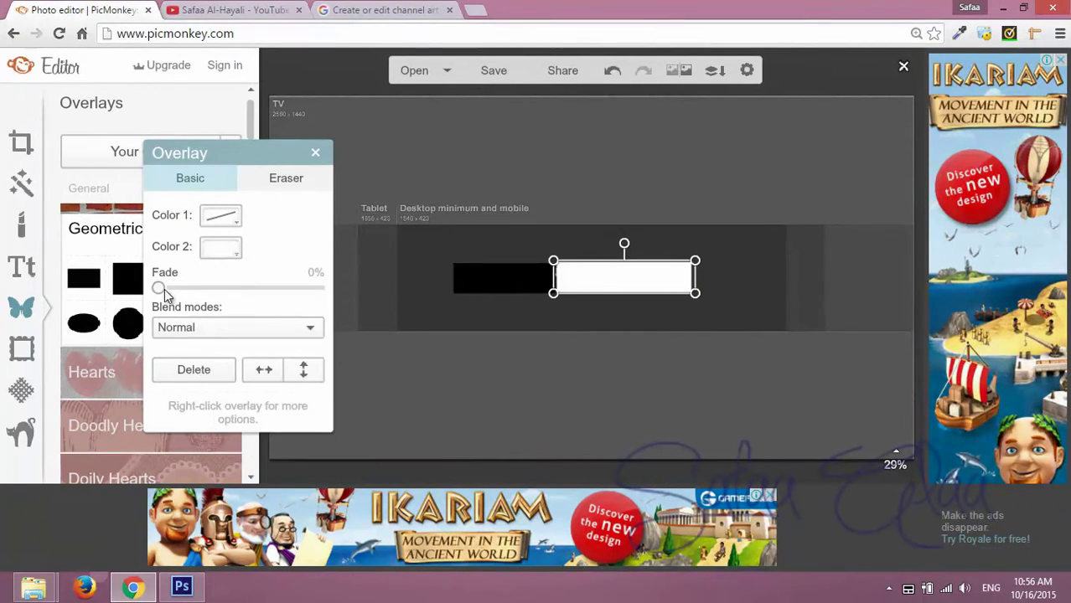
drag(158, 288, 238, 287)
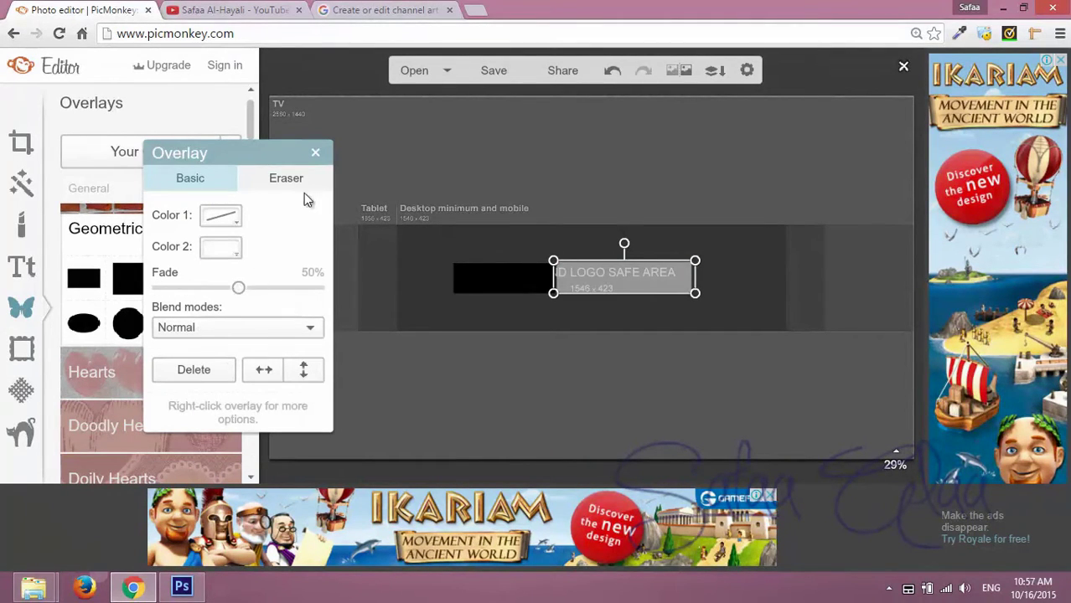
click(486, 270)
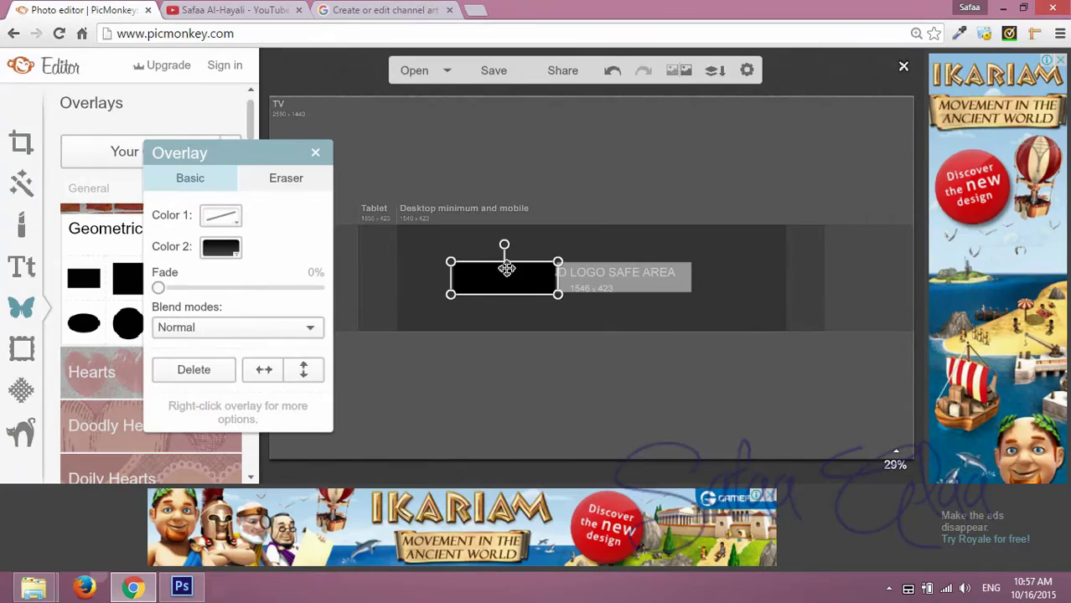
drag(157, 290, 239, 291)
click(314, 154)
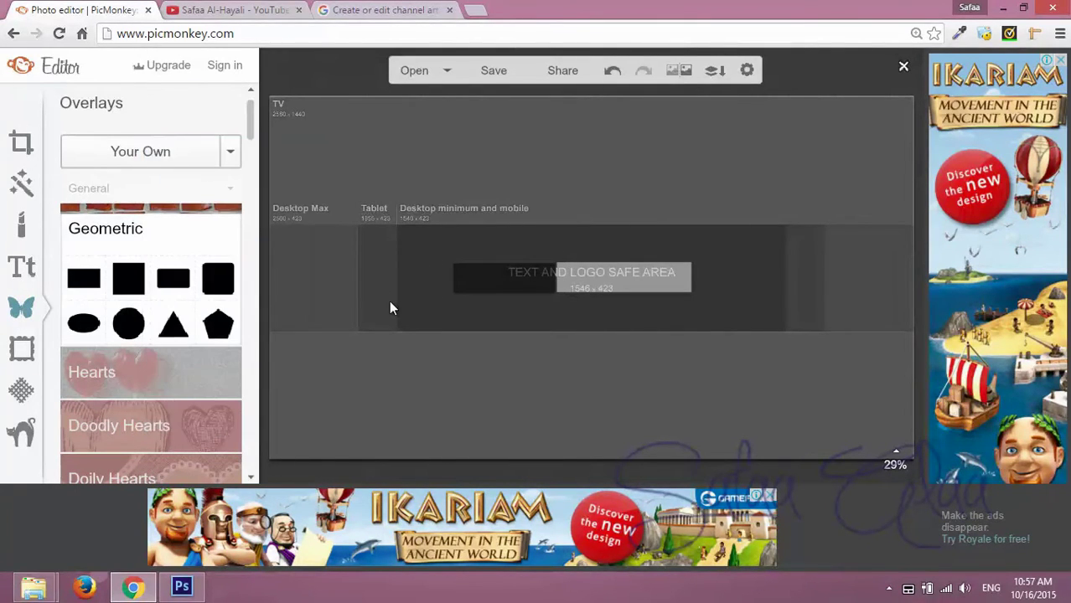
click(515, 277)
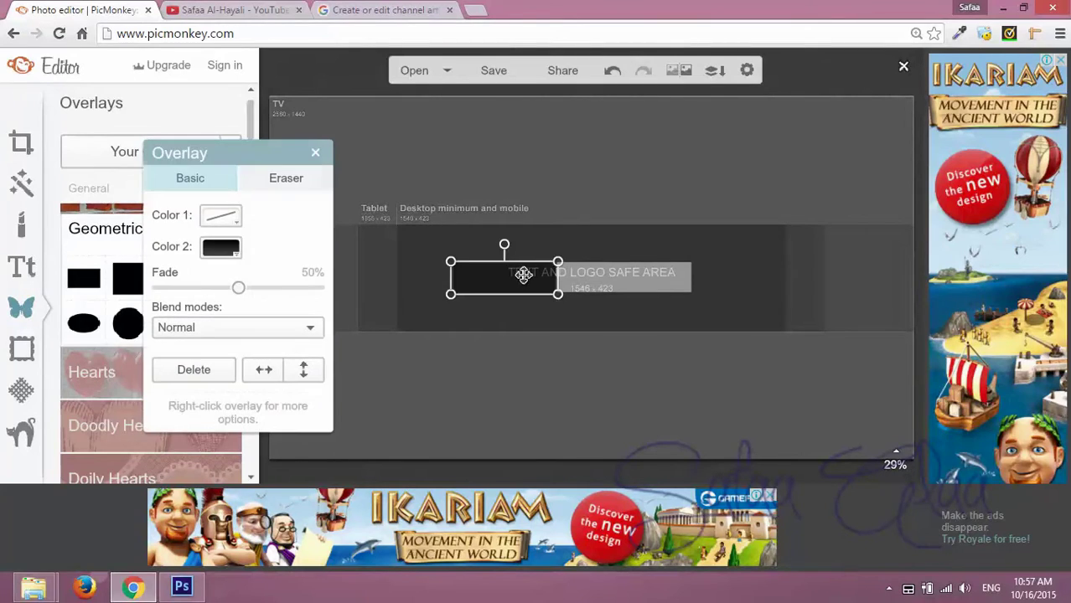
click(522, 310)
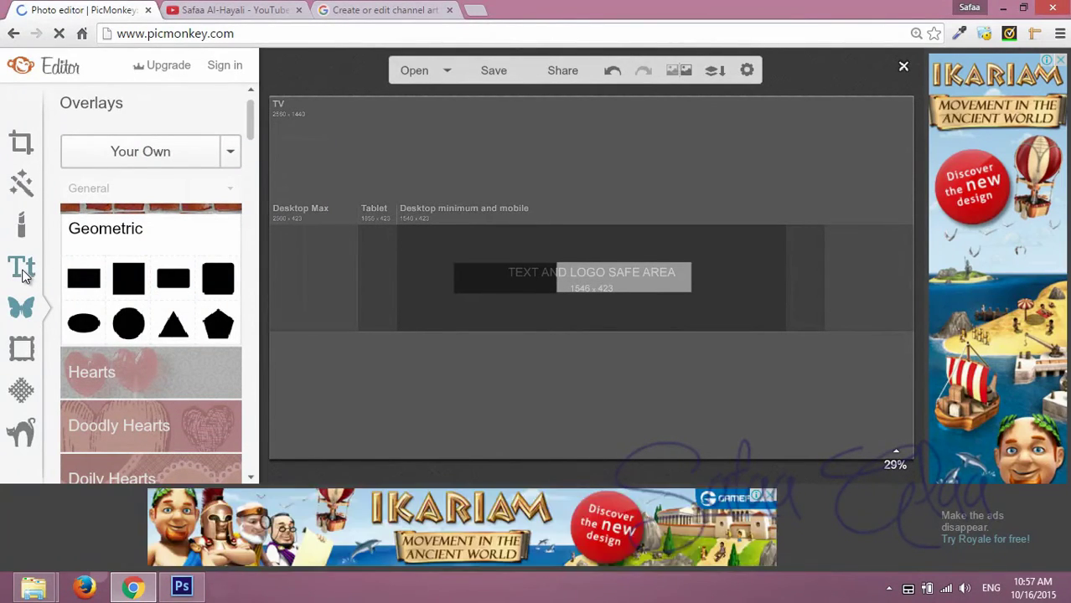
Step: Add white SAFAA text on the black bar
click(23, 268)
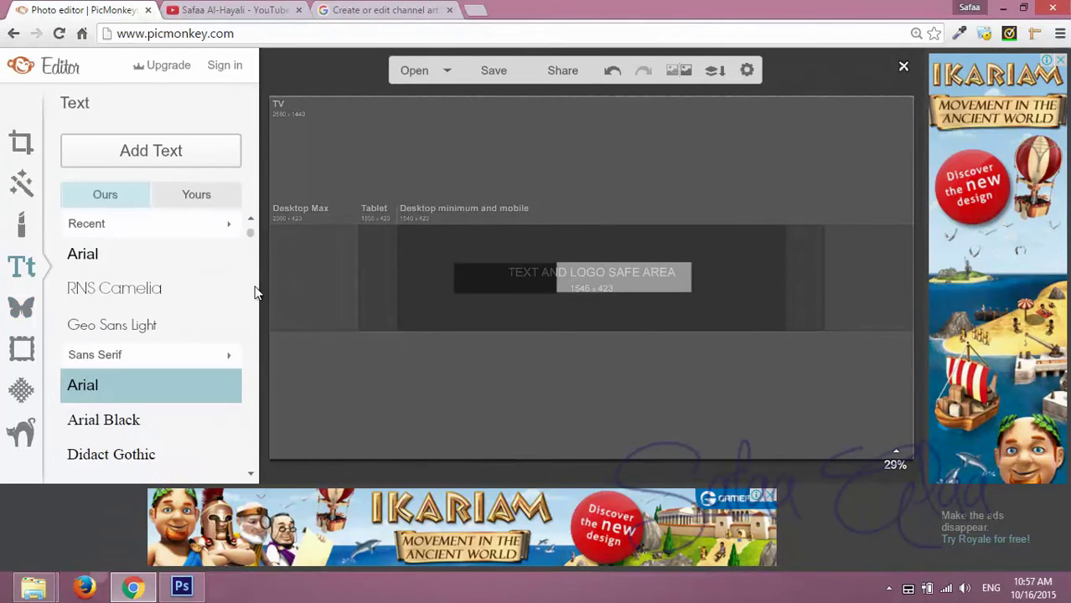
click(151, 155)
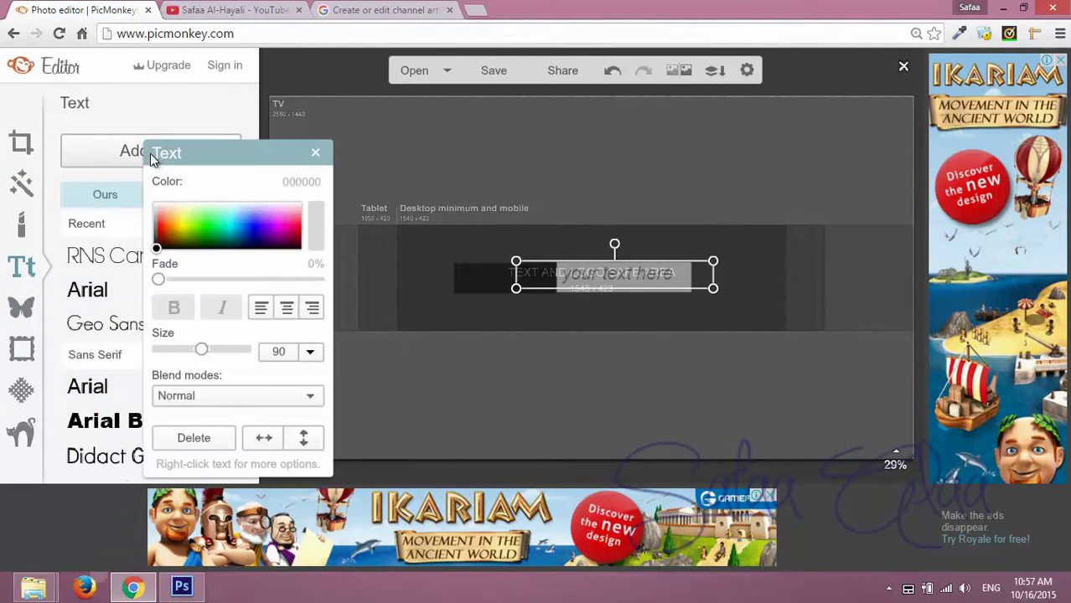
click(568, 271)
text(SAF)
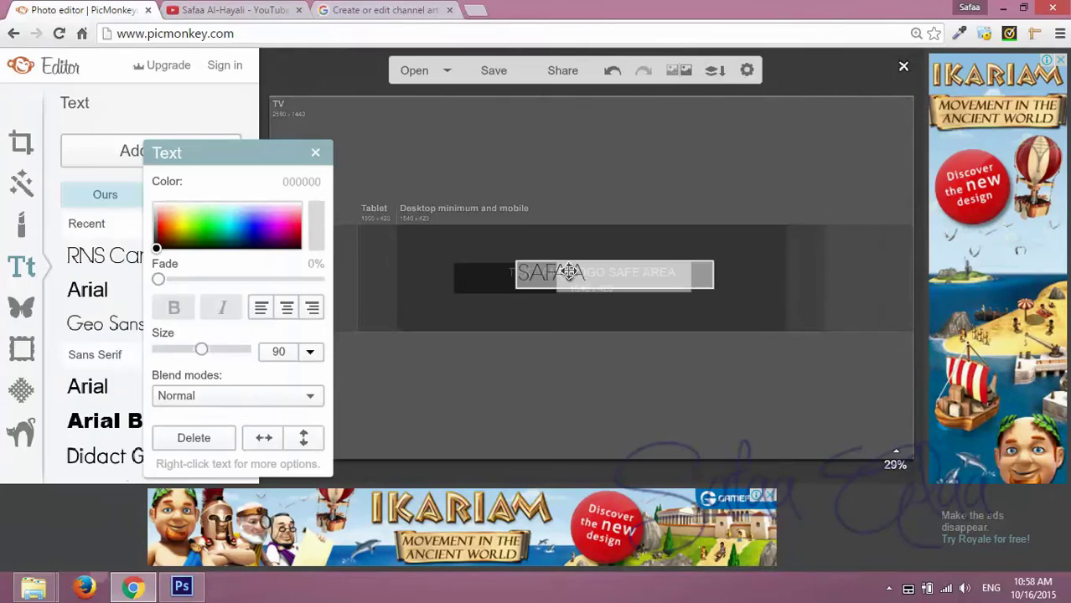
text(AA)
key(BackSpace)
key(BackSpace)
key(BackSpace)
key(BackSpace)
key(BackSpace)
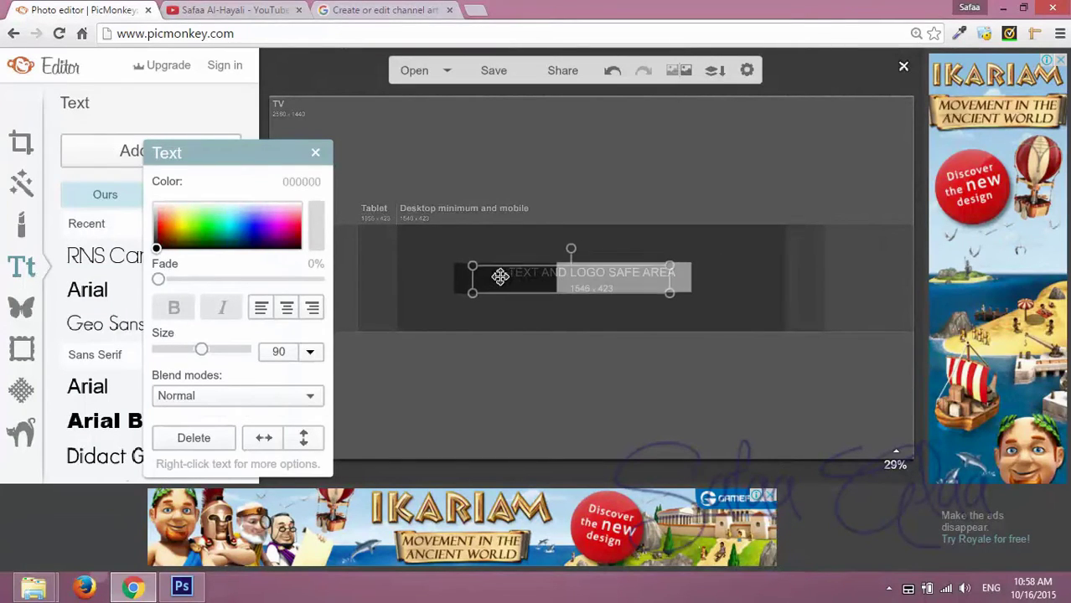
drag(500, 277, 499, 279)
mouse_move(199, 237)
mouse_down()
mouse_move(210, 208)
mouse_move(149, 191)
mouse_up()
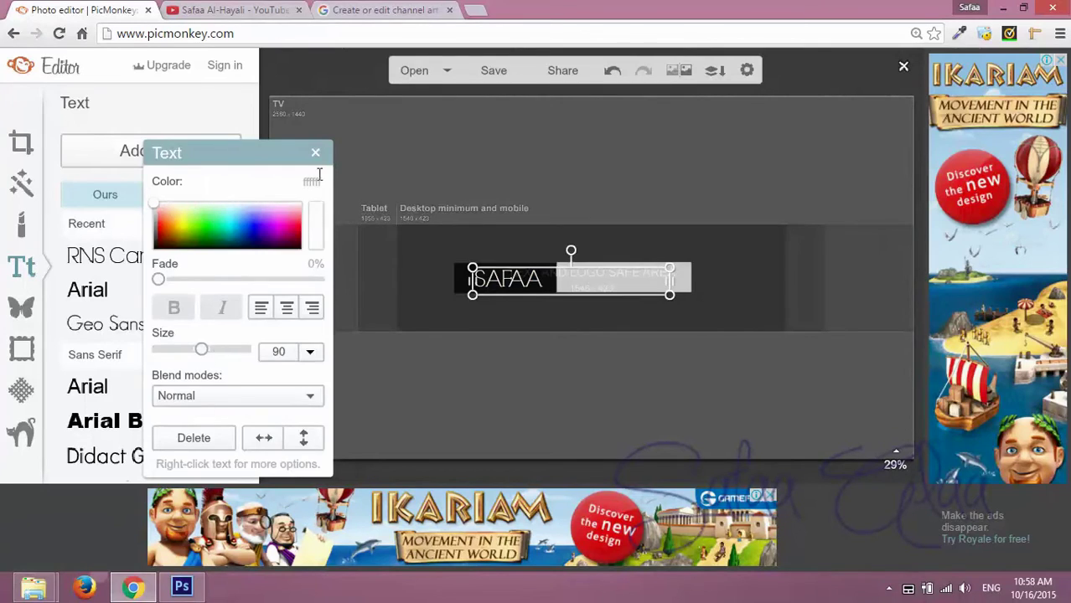
click(393, 252)
click(166, 160)
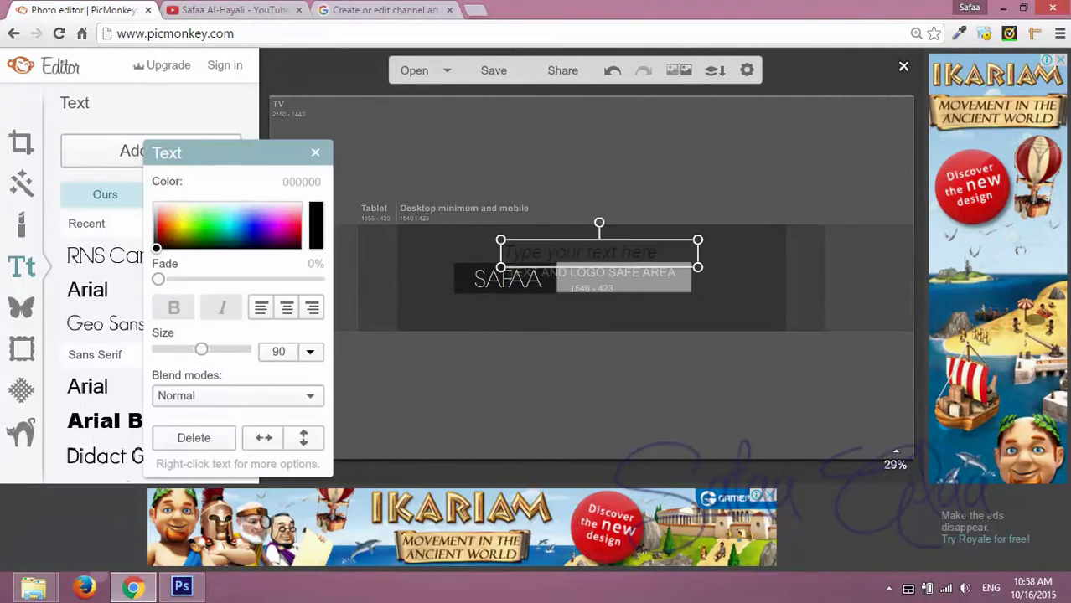
text(AL)
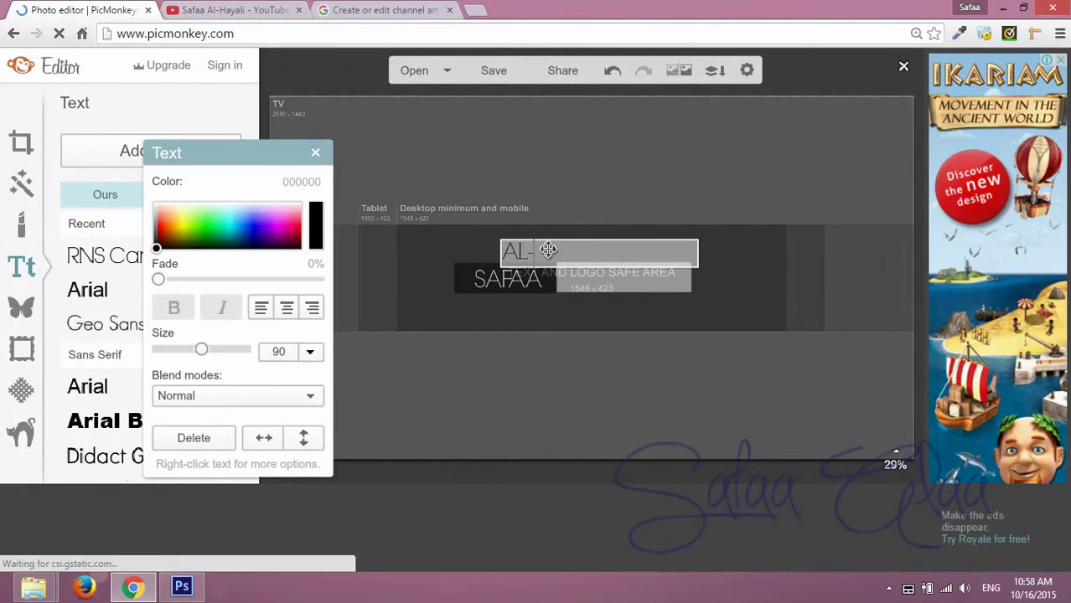
text(-HAYALI)
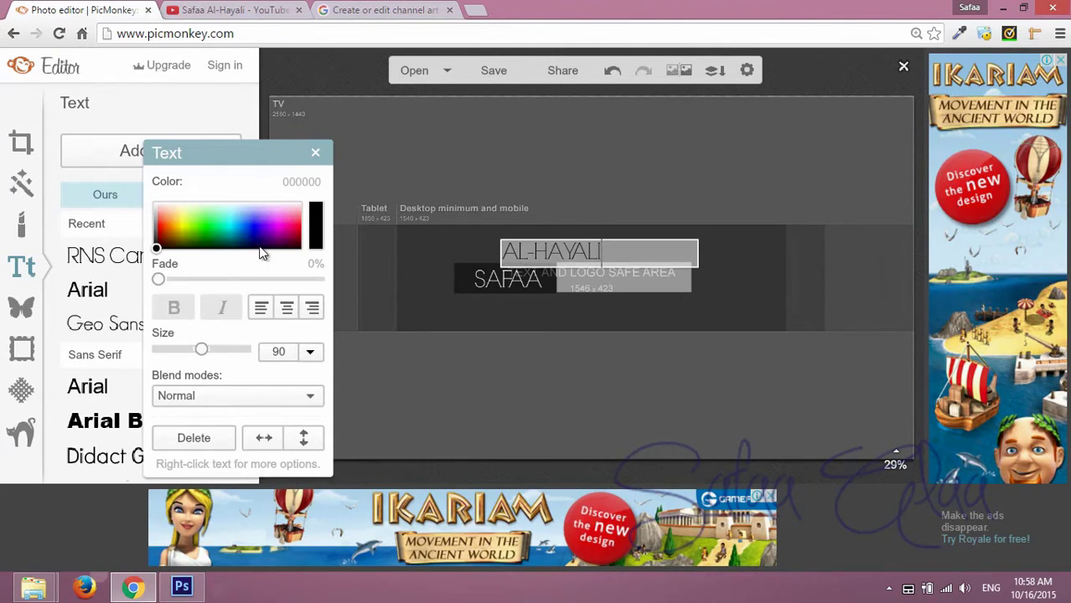
click(562, 254)
drag(562, 253, 622, 282)
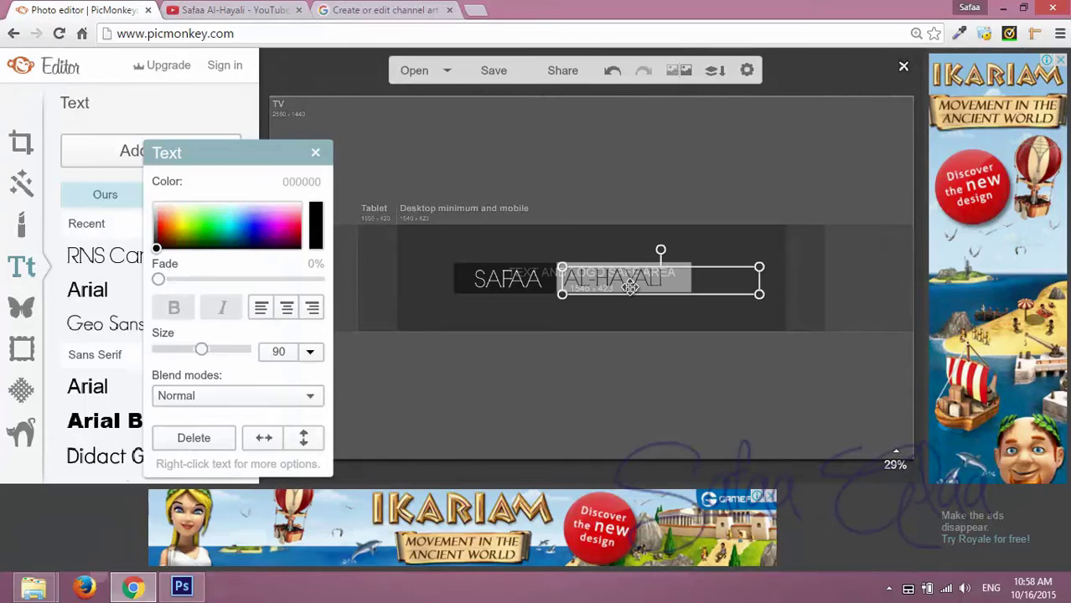
Step: Reposition SAFAA so it sits back on the dark backing box
click(620, 312)
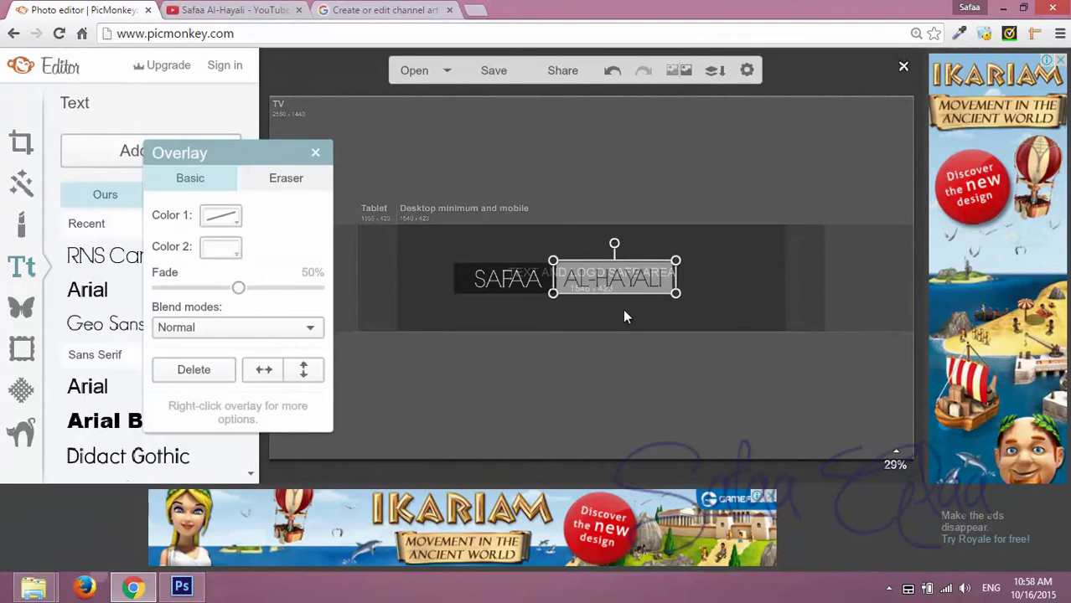
click(454, 278)
click(507, 311)
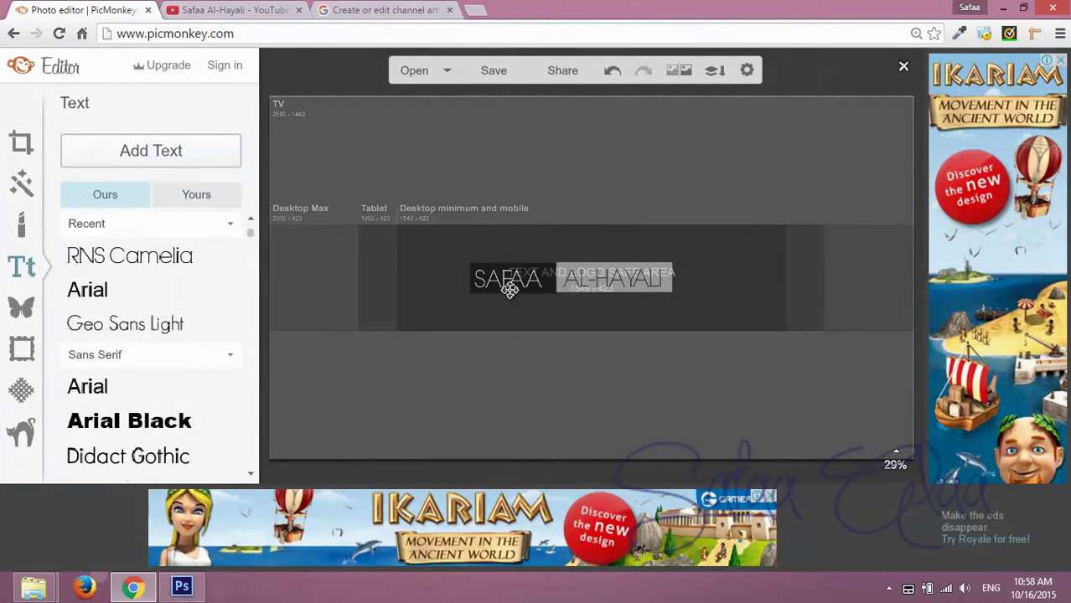
click(509, 289)
mouse_move(498, 287)
mouse_down()
mouse_move(497, 301)
mouse_move(489, 278)
mouse_up()
click(538, 310)
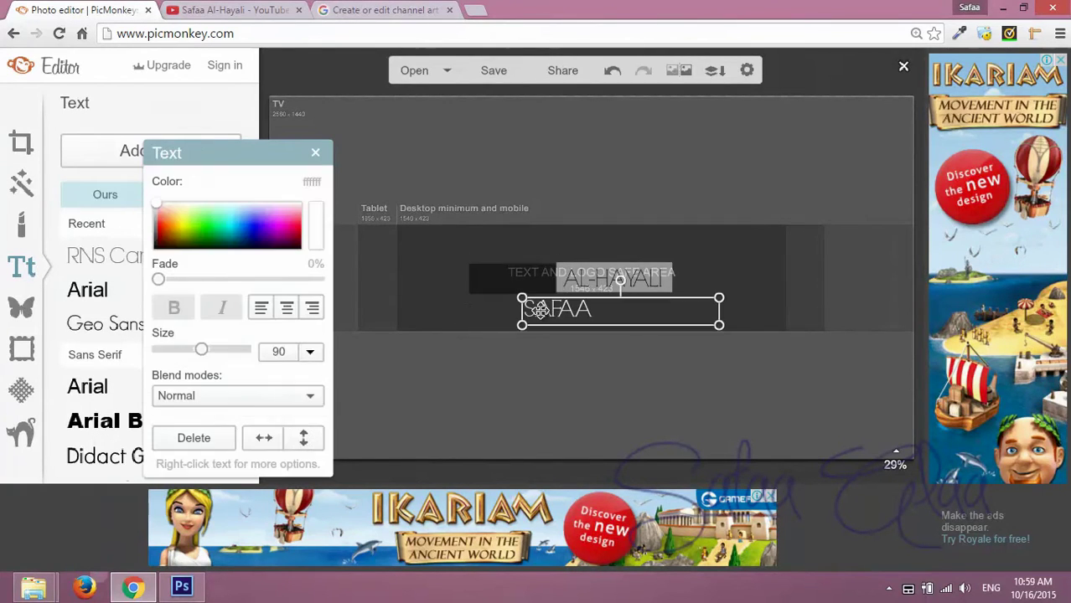
drag(538, 310, 495, 278)
click(501, 312)
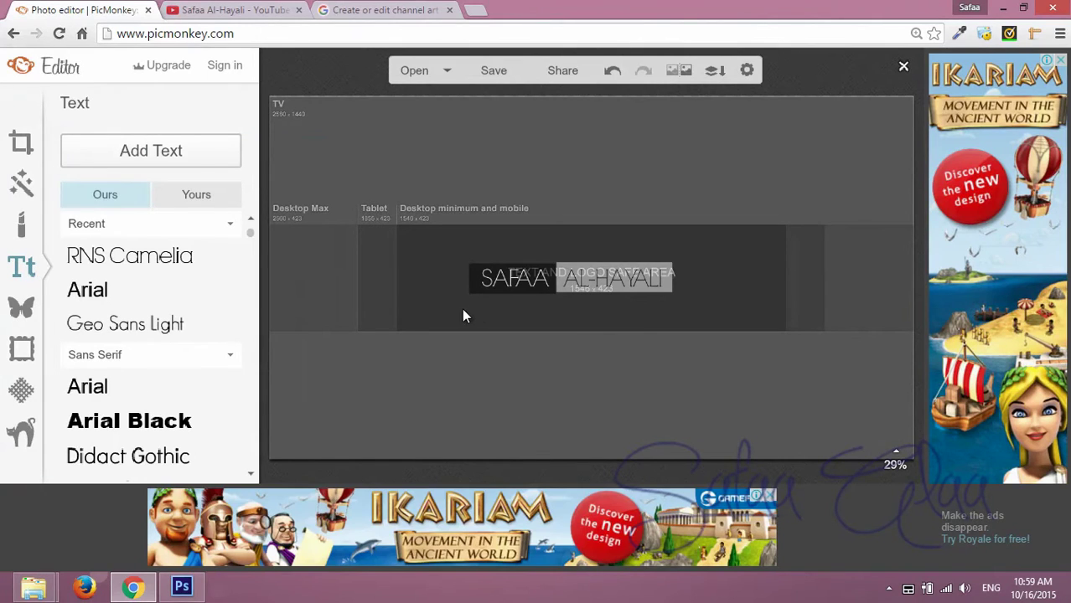
Step: Paint the whole background white using the Draw effect with a size-600 brush
click(23, 185)
scroll(179, 214, down, 15)
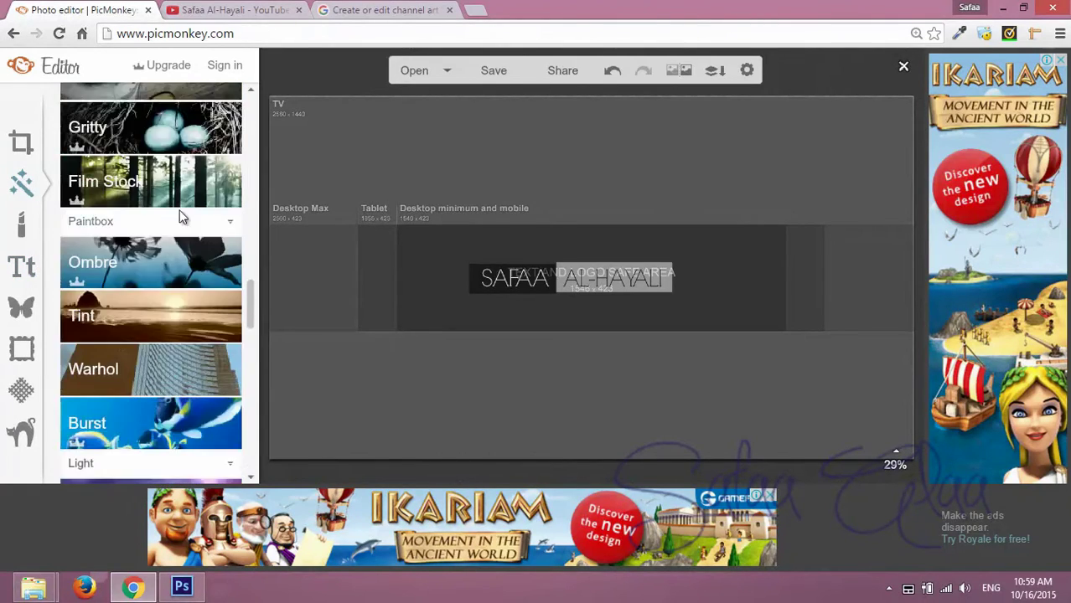
scroll(186, 231, down, 10)
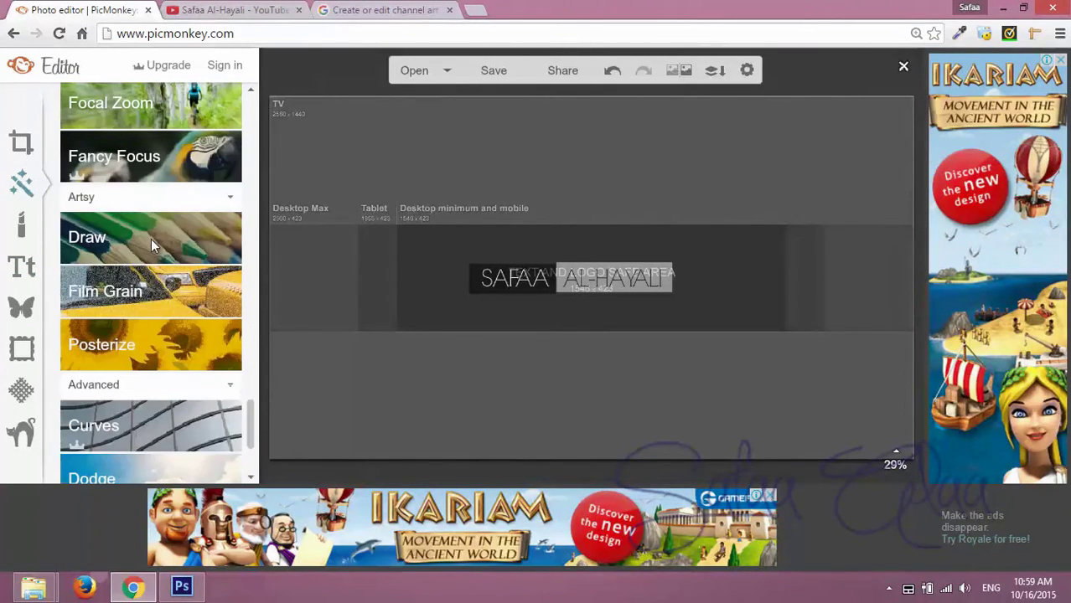
click(151, 239)
drag(165, 404, 191, 394)
mouse_move(334, 394)
mouse_down()
mouse_move(331, 255)
mouse_move(288, 103)
mouse_move(271, 346)
mouse_move(659, 365)
mouse_move(395, 276)
mouse_move(364, 123)
mouse_move(495, 153)
mouse_move(918, 161)
mouse_move(884, 346)
mouse_move(836, 424)
mouse_move(700, 236)
mouse_move(811, 296)
mouse_move(629, 496)
mouse_move(364, 364)
mouse_up()
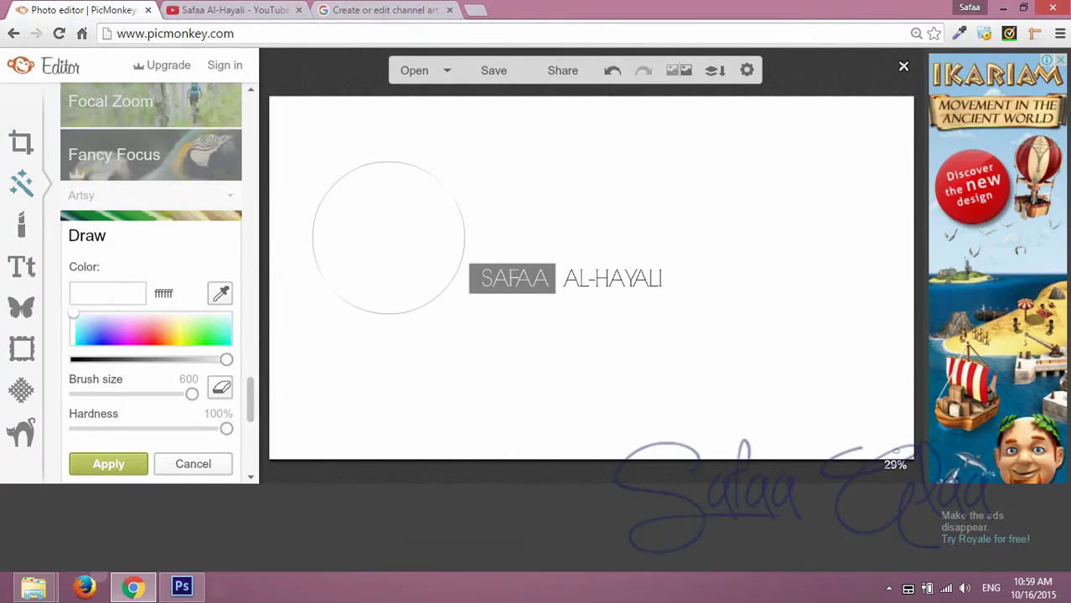
click(23, 393)
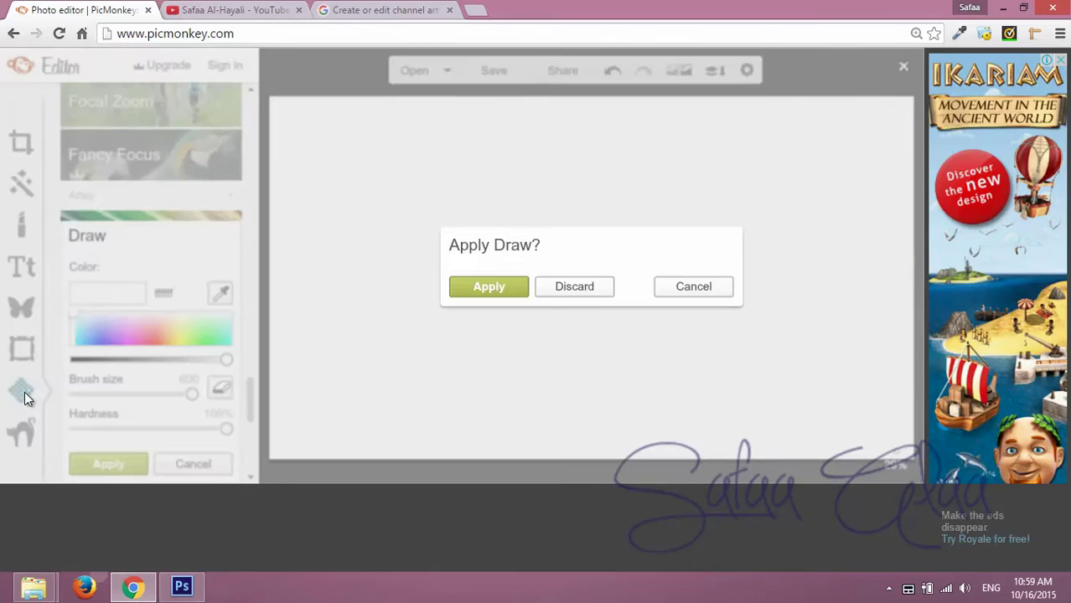
Step: Apply the drawing, then add space_sky_stars_79233_2560x1440.jpg as your own texture at 0% fade
click(486, 289)
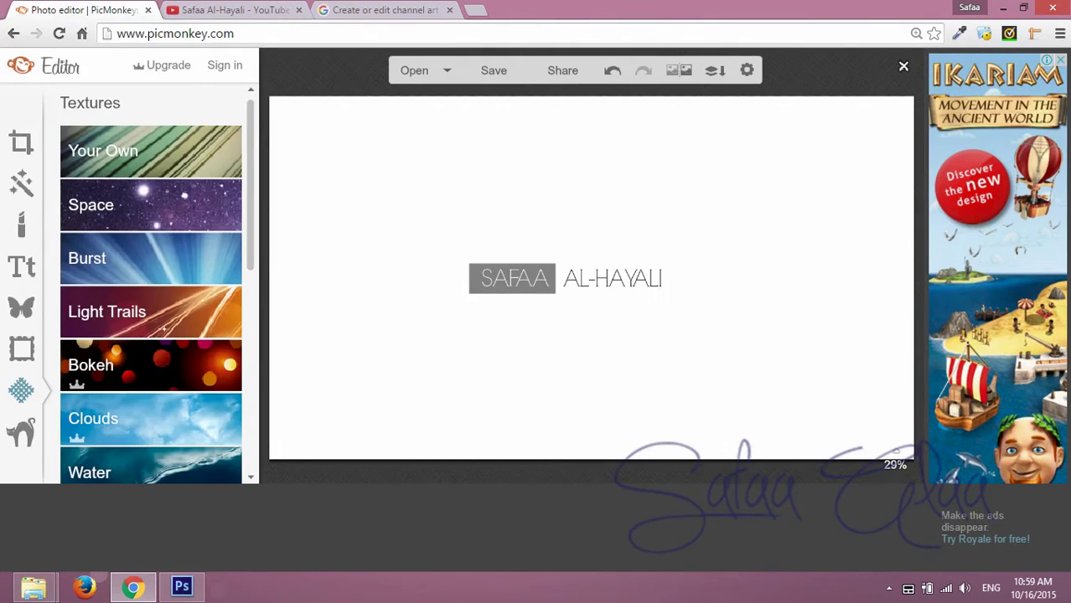
click(180, 153)
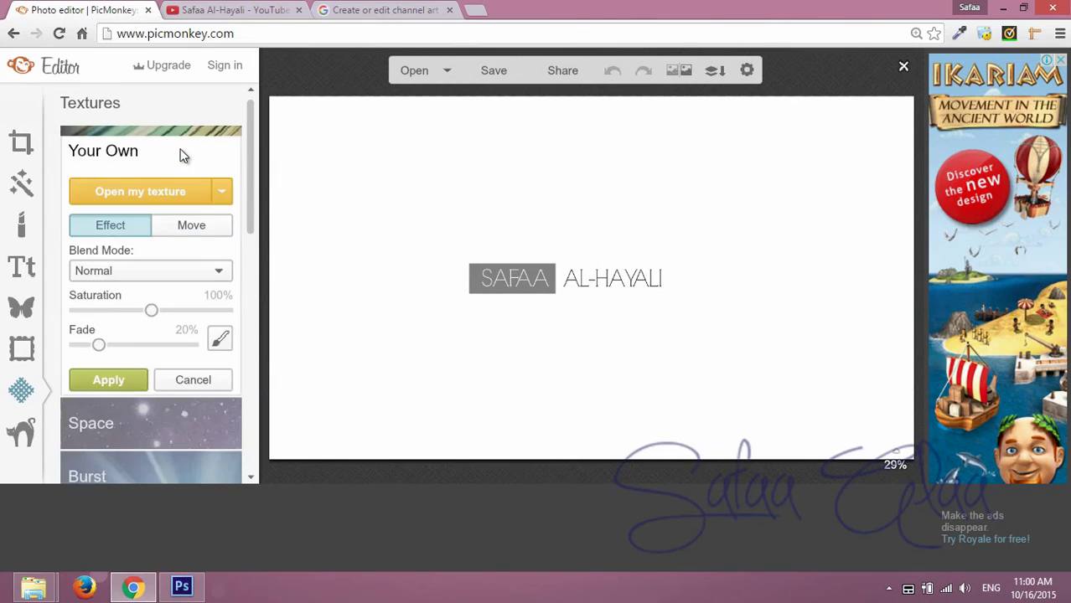
click(172, 195)
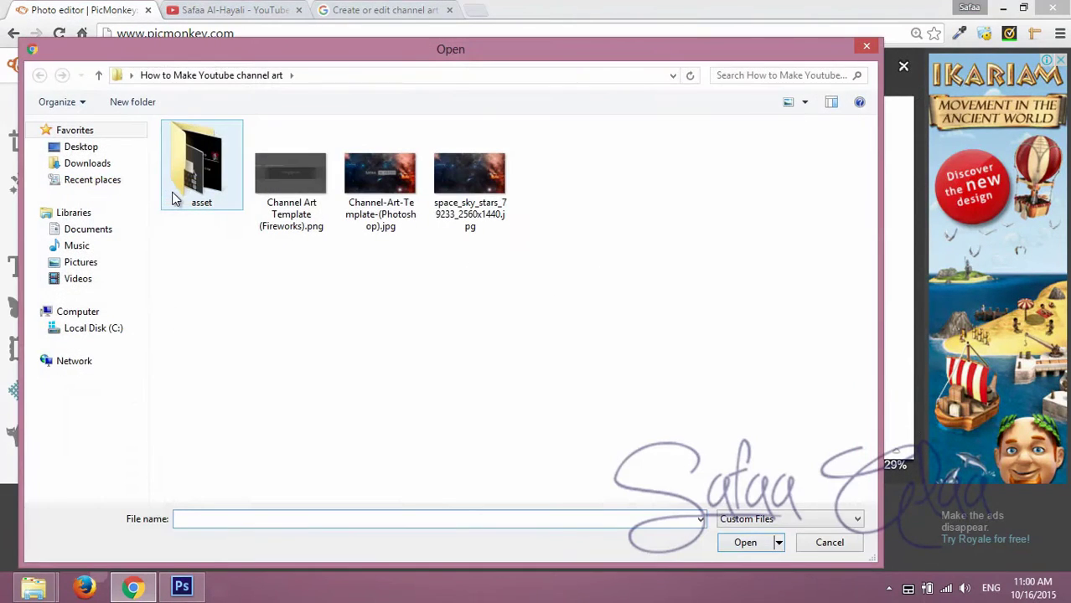
click(470, 180)
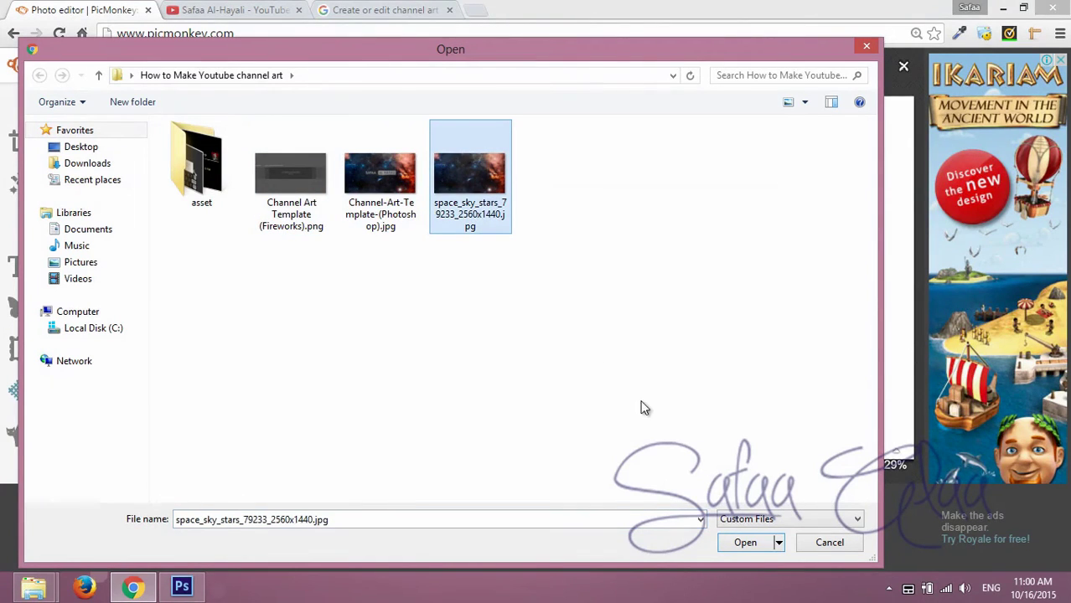
click(757, 544)
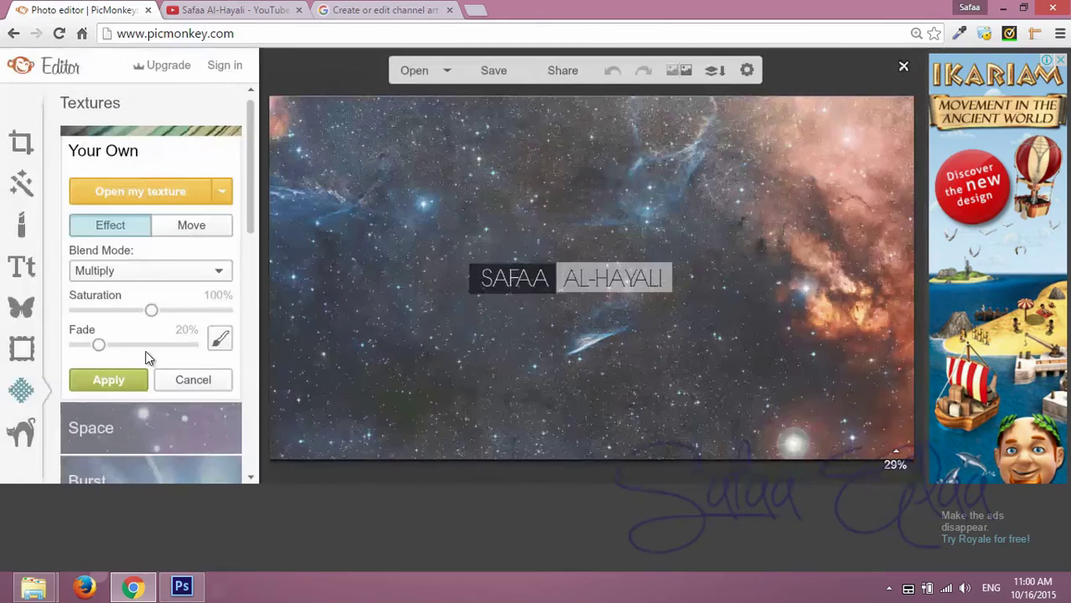
drag(98, 345, 74, 345)
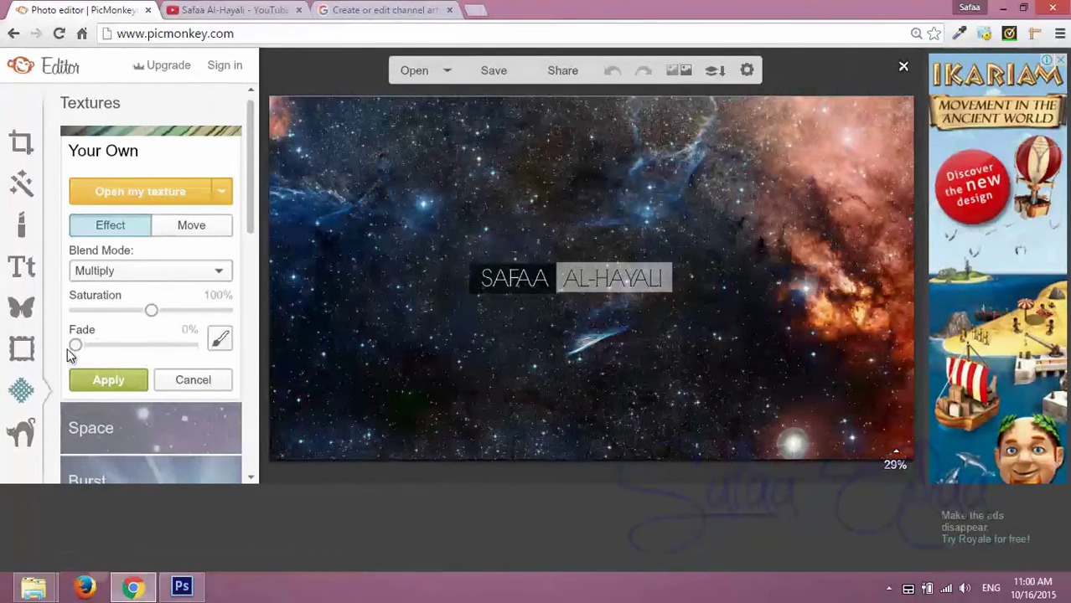
Step: Save the banner as a .jpg named Channel Art Template (Fireworks)2.jpg
click(494, 72)
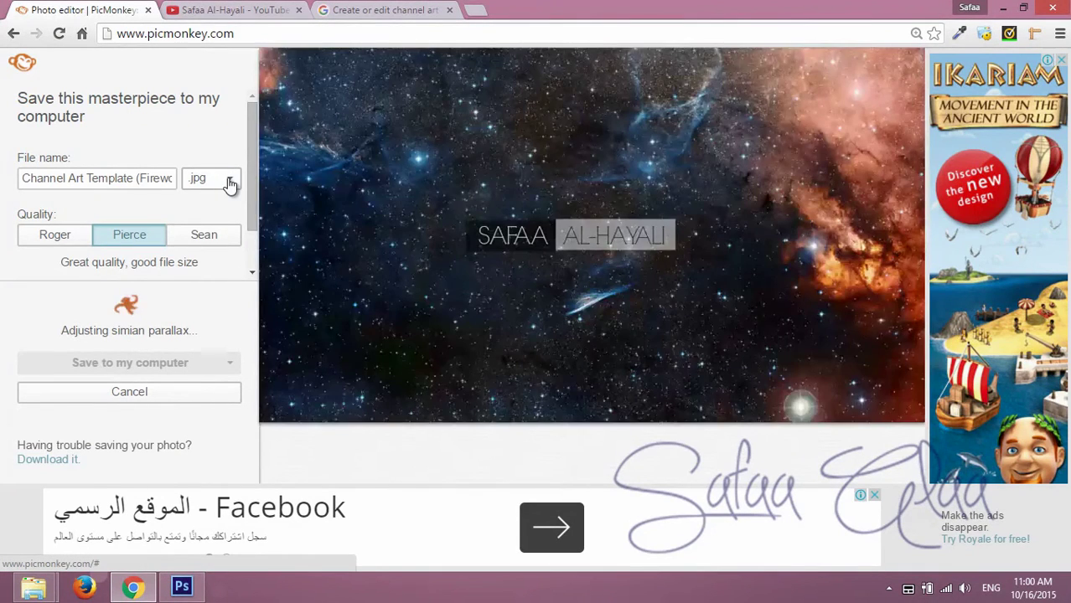
click(230, 184)
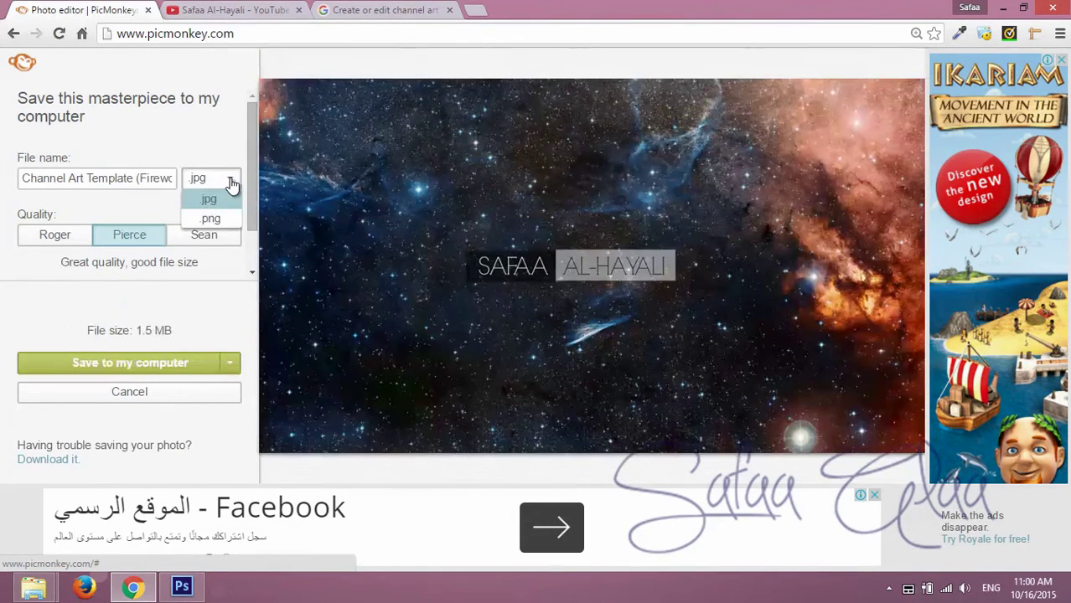
click(232, 185)
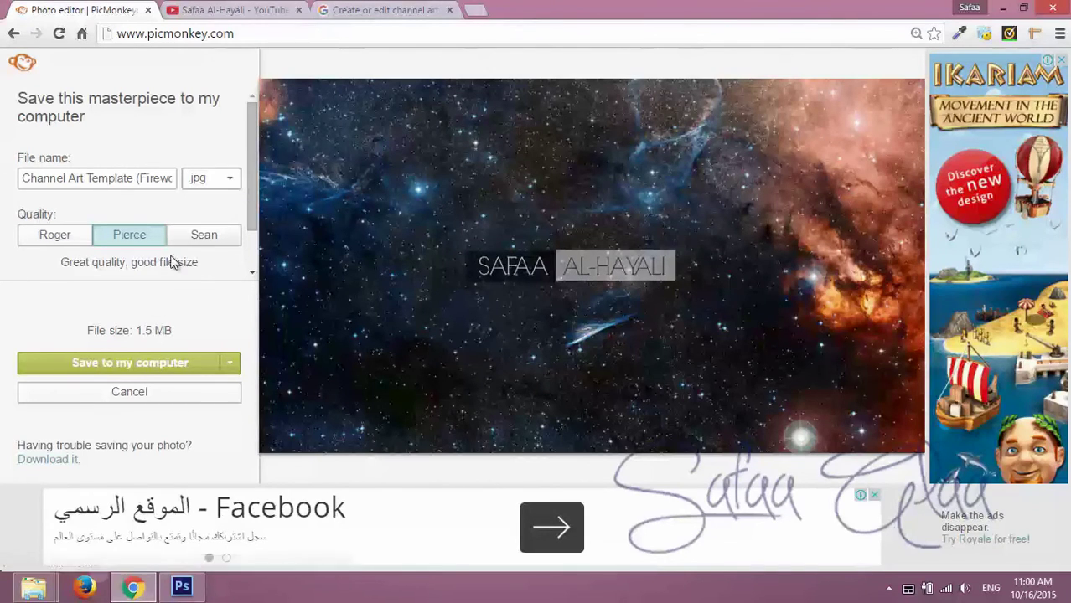
click(156, 367)
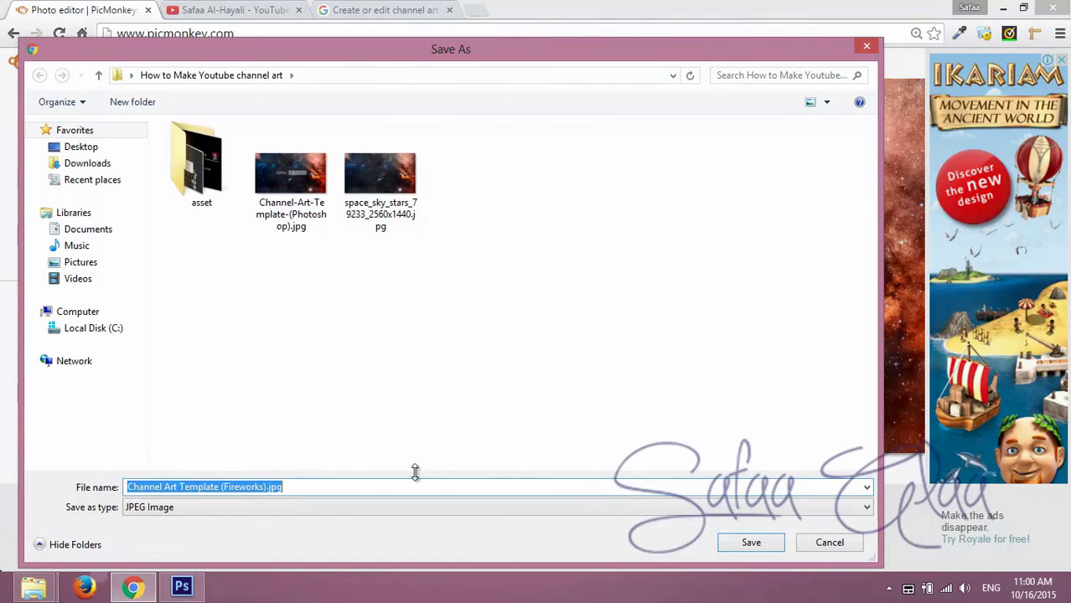
click(269, 486)
text(2)
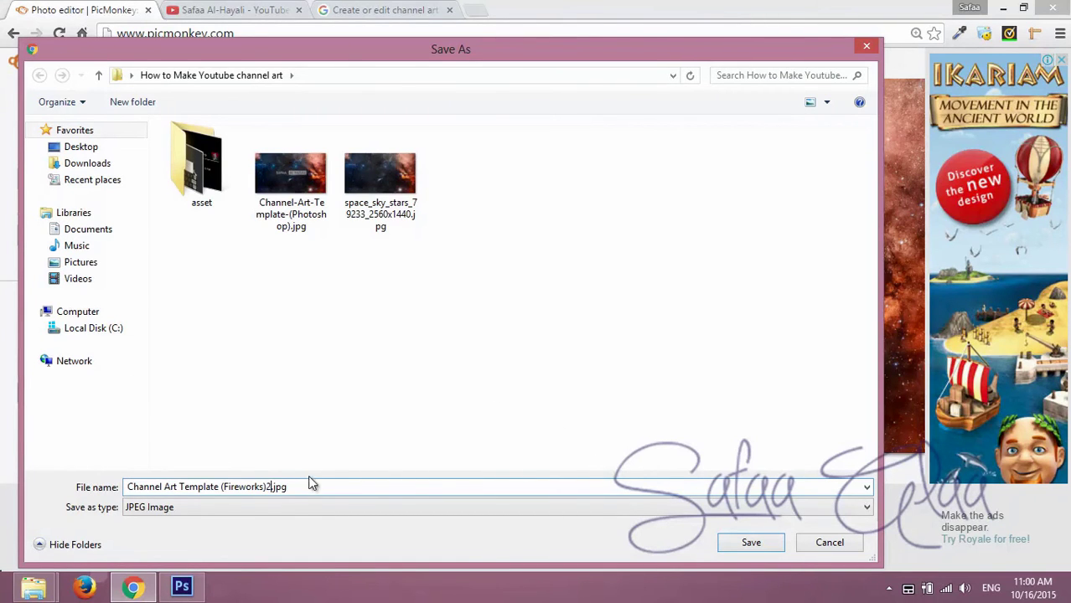
click(749, 544)
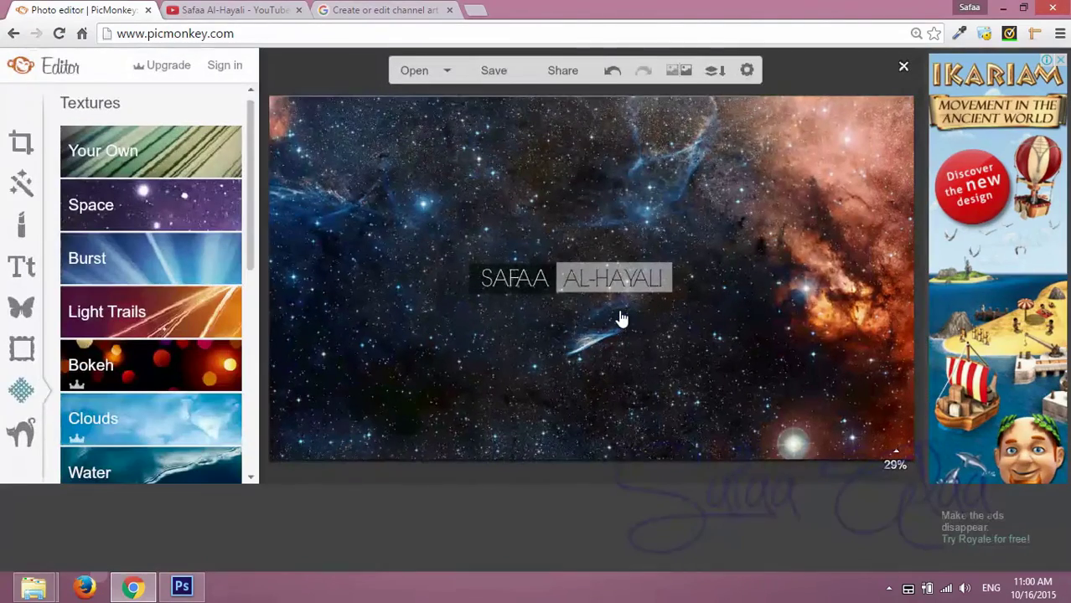
Step: Preview Channel Art Template (Fireworks)2.jpg in Photo Viewer, then return to the YouTube channel tab
click(1004, 10)
double_click(653, 243)
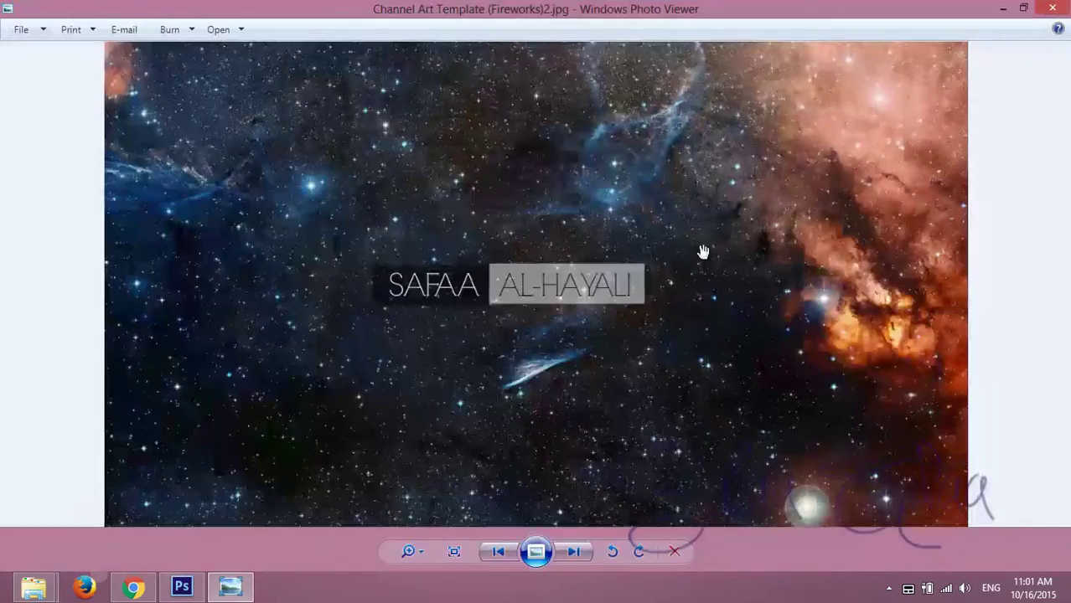
scroll(593, 255, down, 4)
click(1053, 9)
click(133, 587)
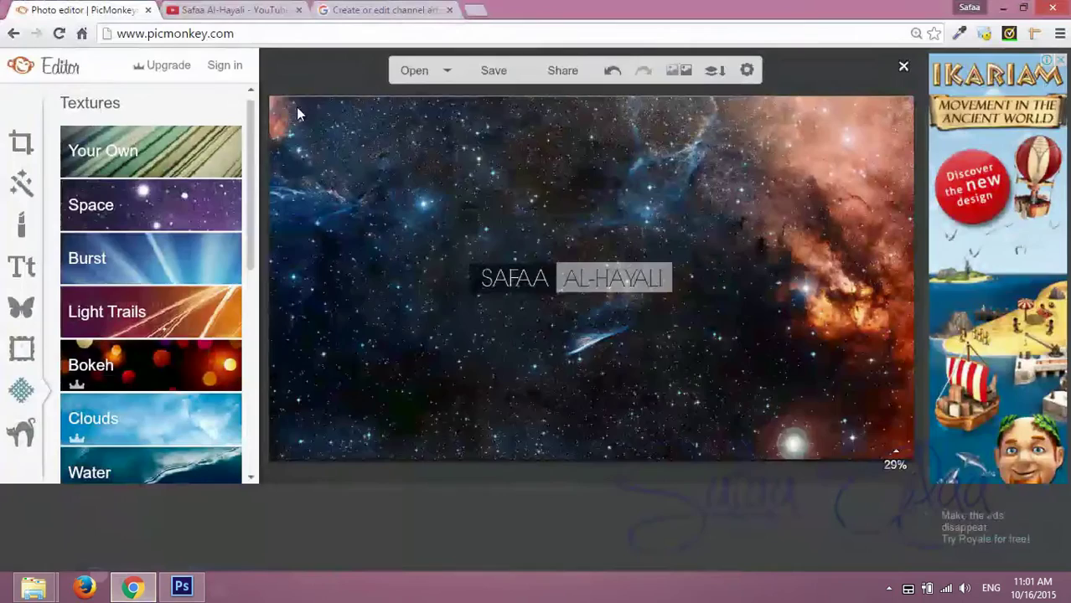
key(ctrl+Tab)
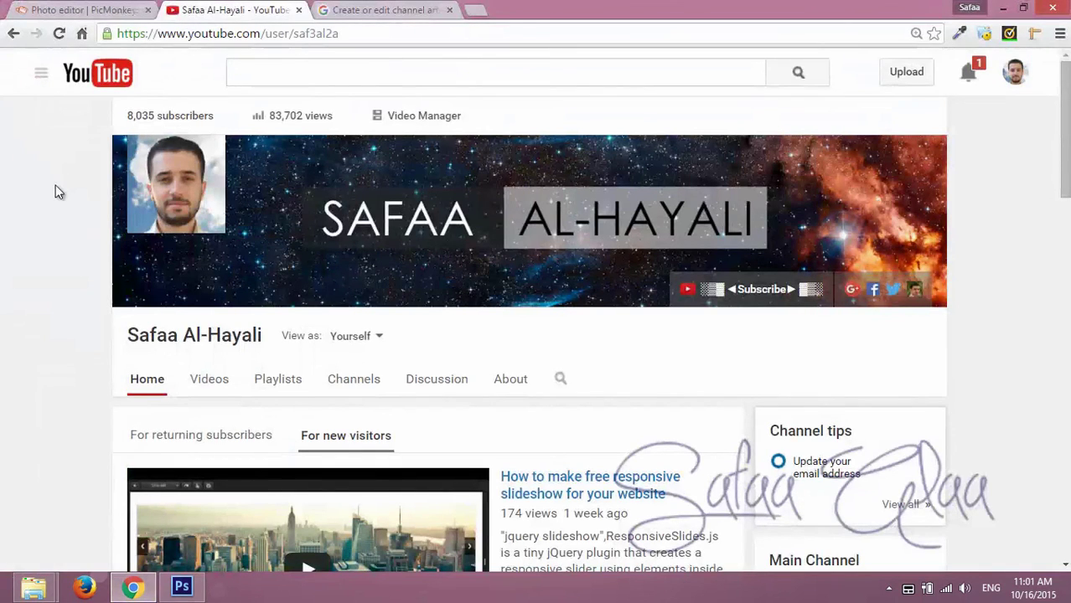